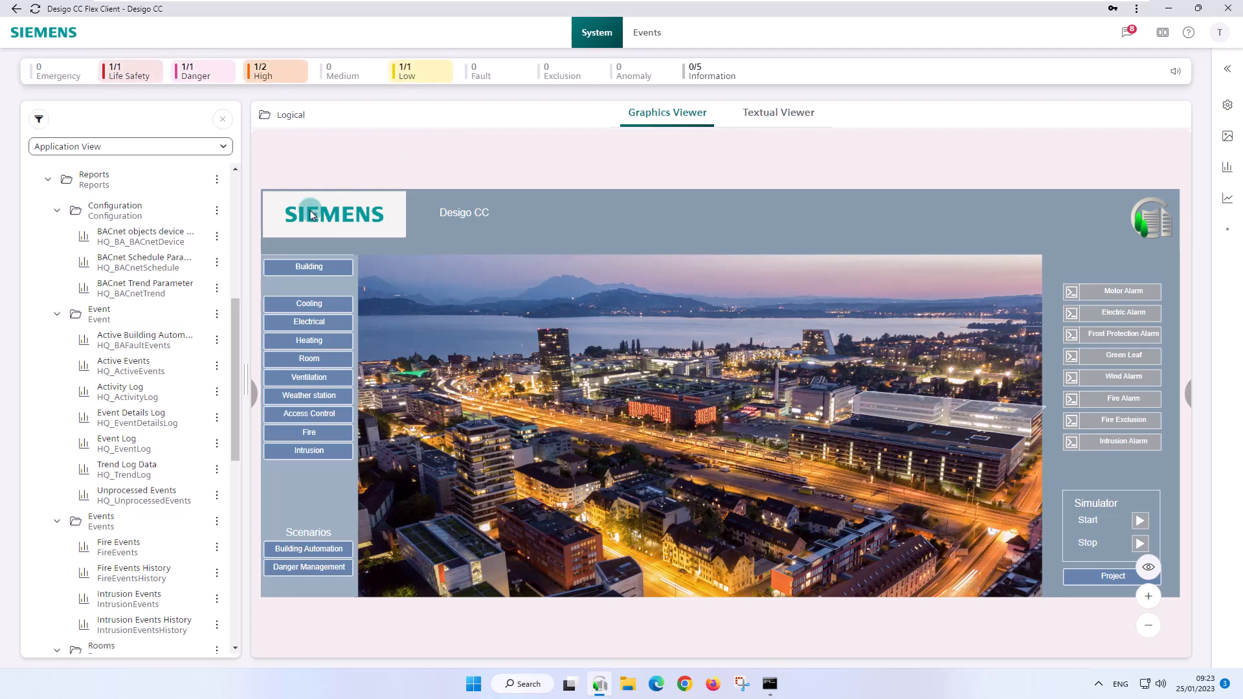
Step: Open the HQ Floor 01 Rooms report from the Rooms folder under Reports
click(116, 179)
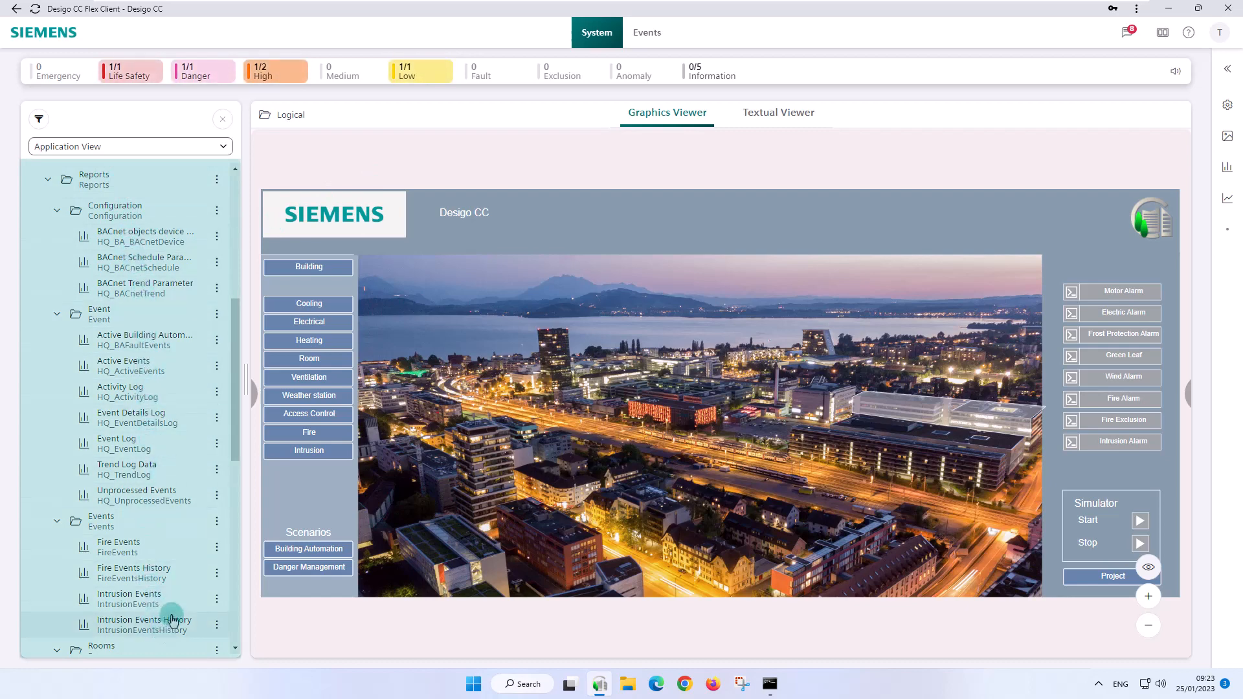
scroll(165, 621, down, 7)
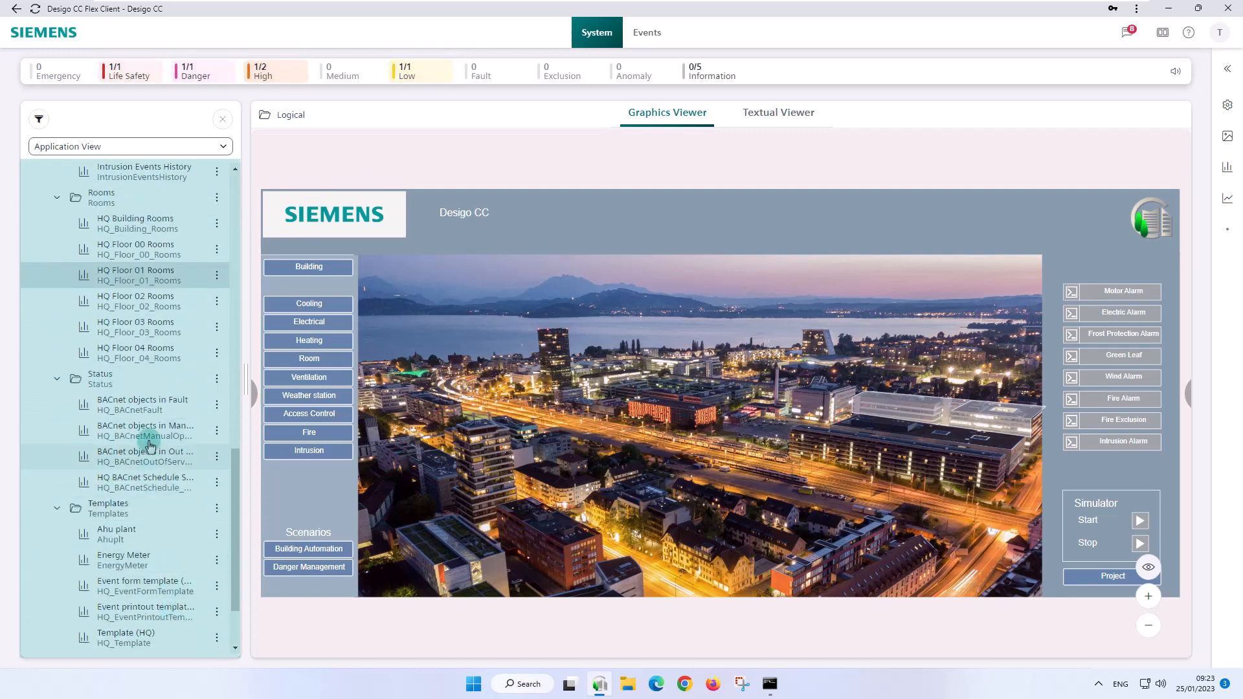
scroll(163, 592, down, 1)
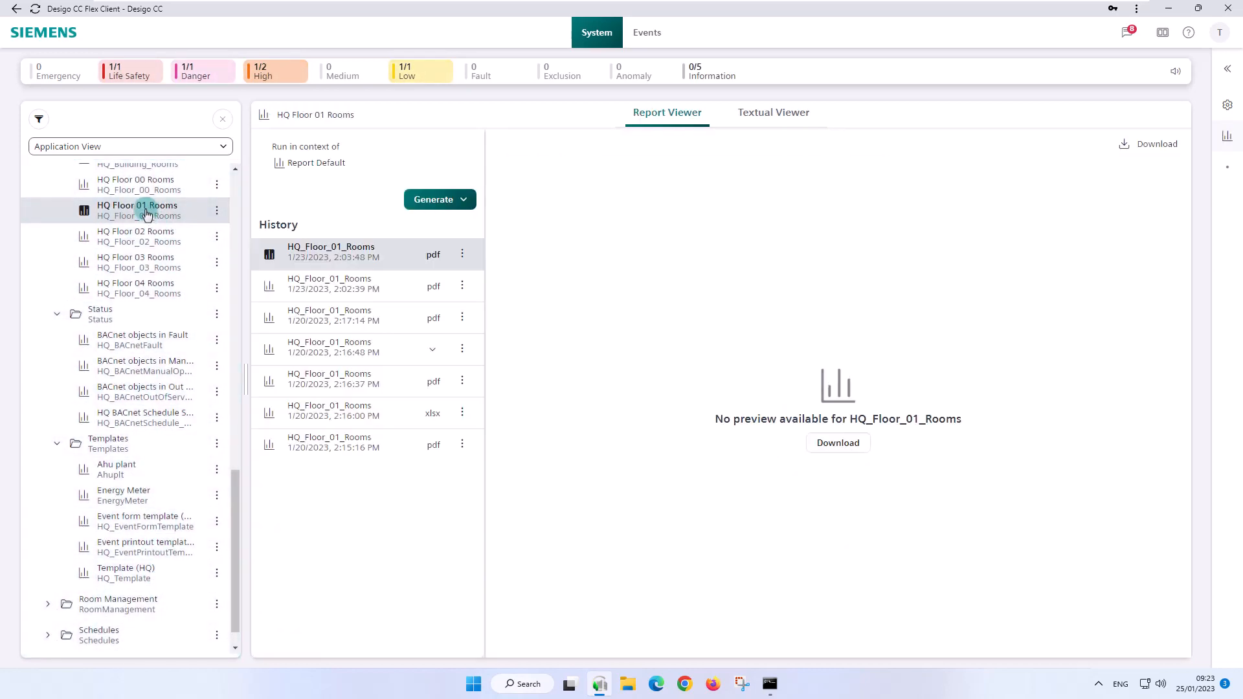
Step: Preview the PDF runs in the report history, from the 1/23/2023 entries back to the 1/20/2023, 2:15:16 PM entry
click(409, 257)
click(407, 283)
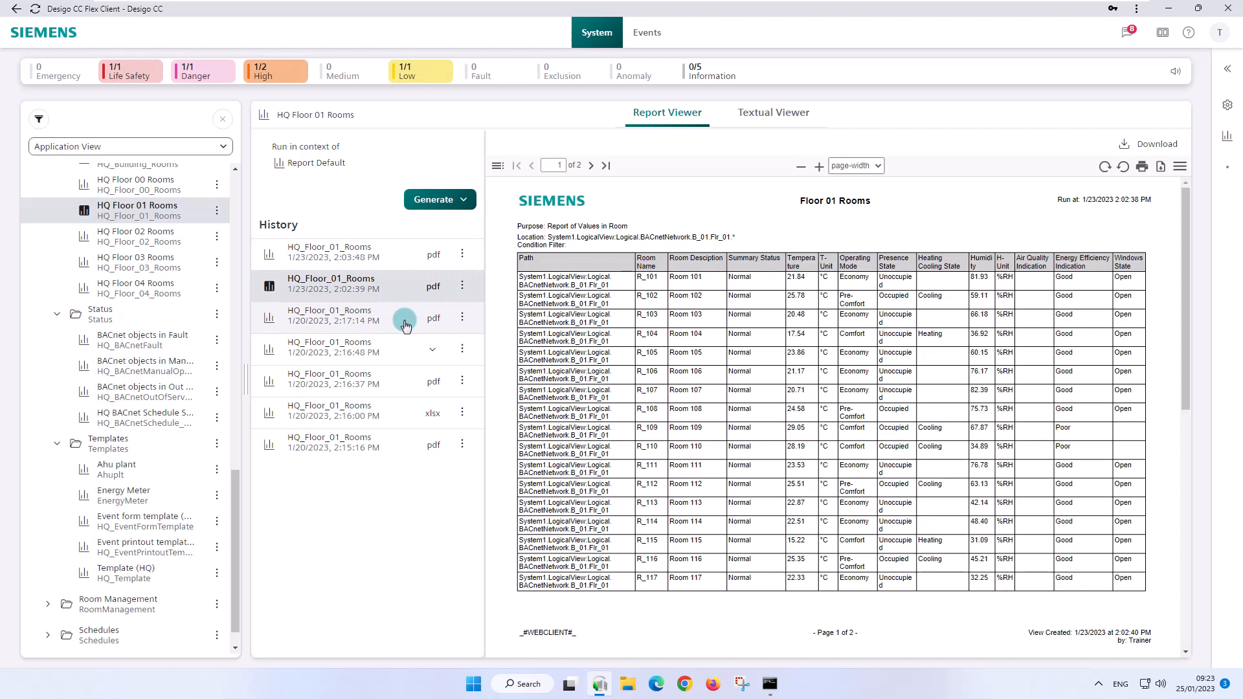
click(406, 324)
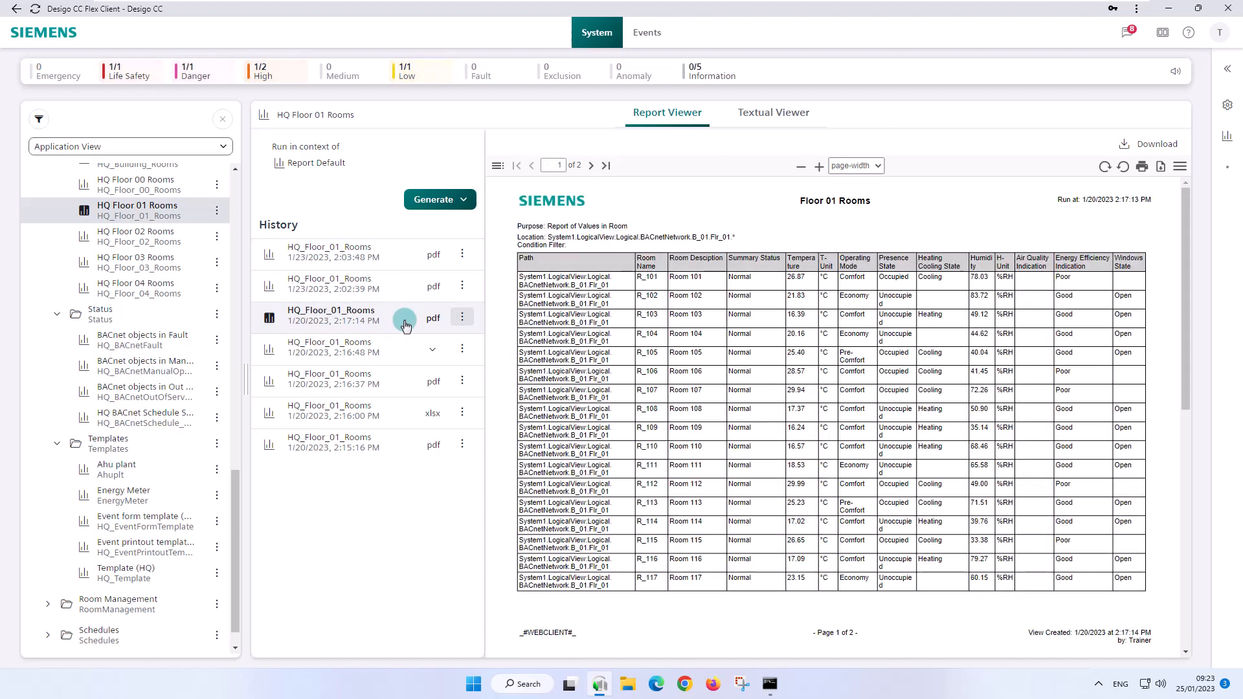
click(408, 387)
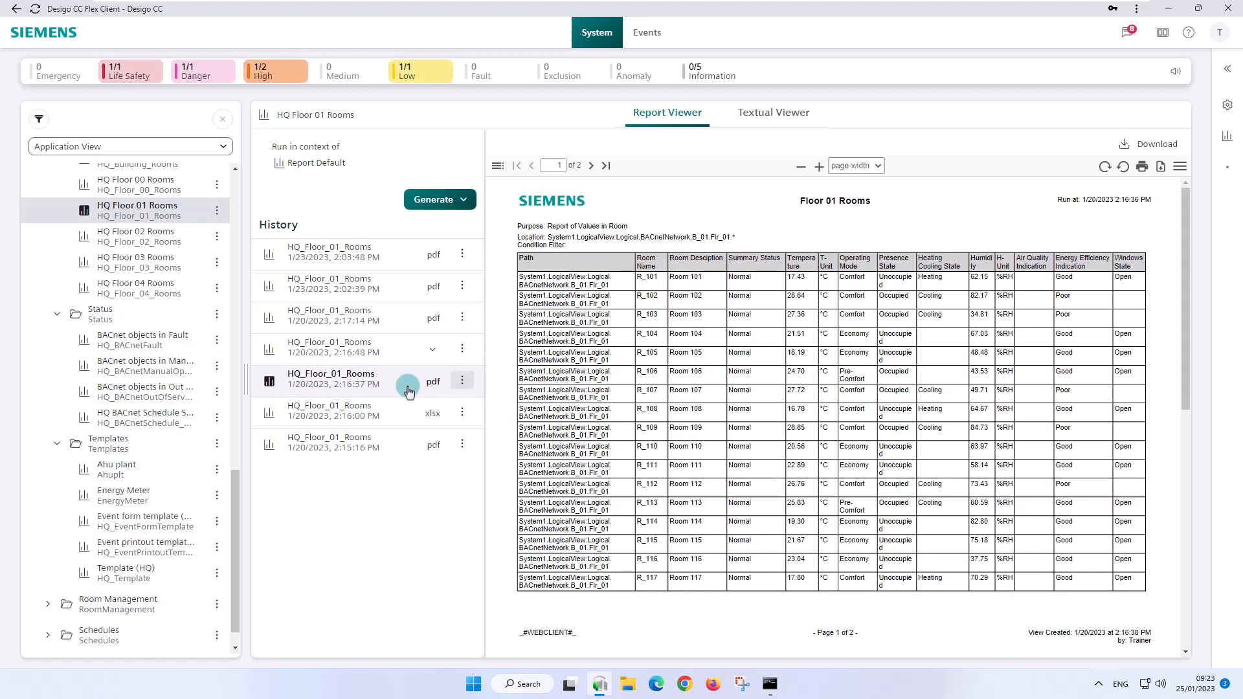
click(409, 447)
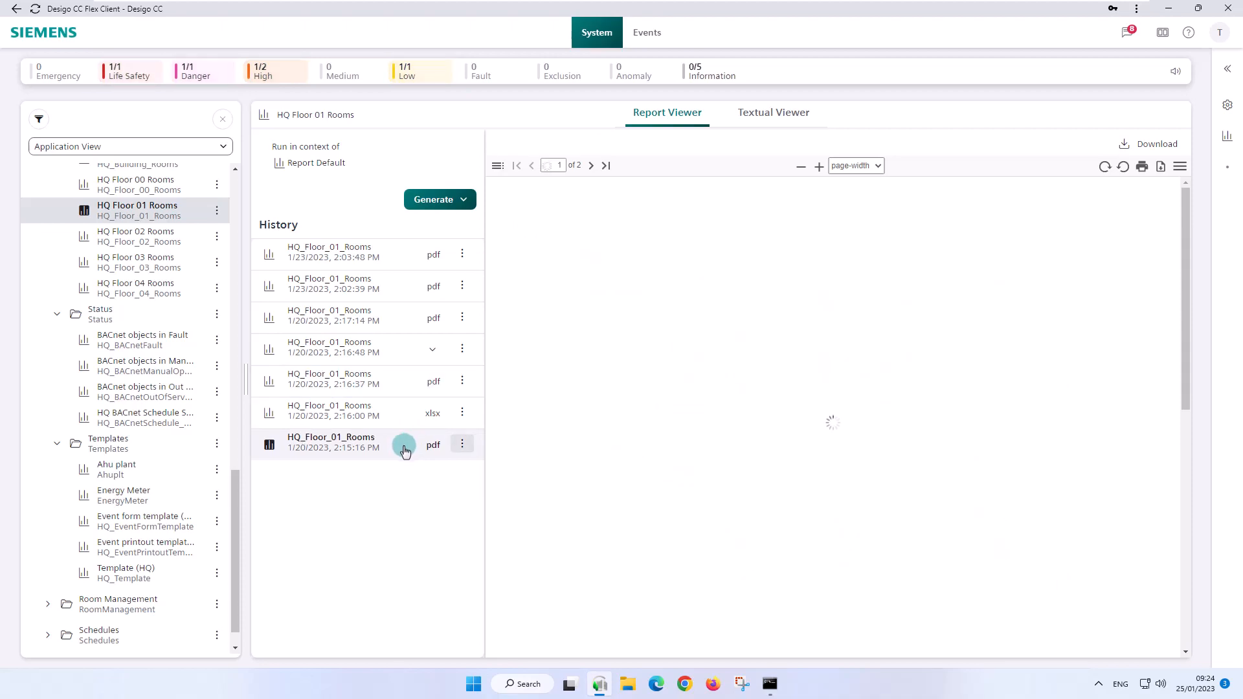
Step: Download the PDF of the 1/20/2023, 2:16:37 PM run from the report history
click(463, 380)
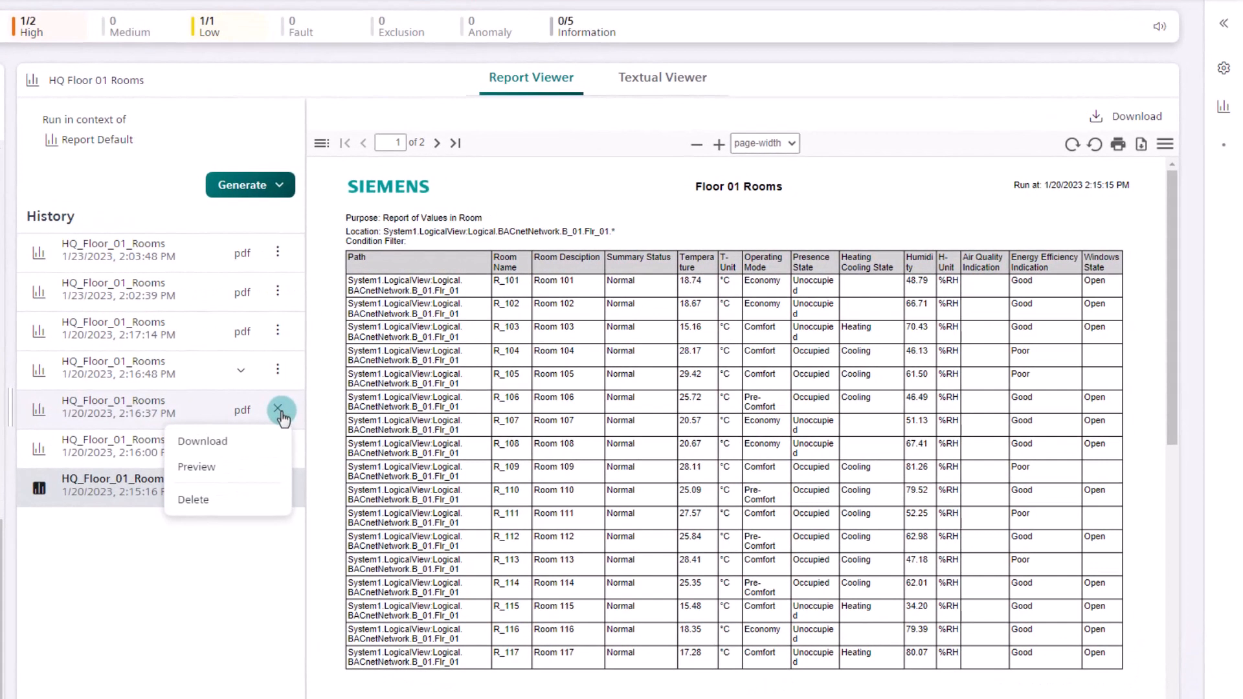
click(254, 445)
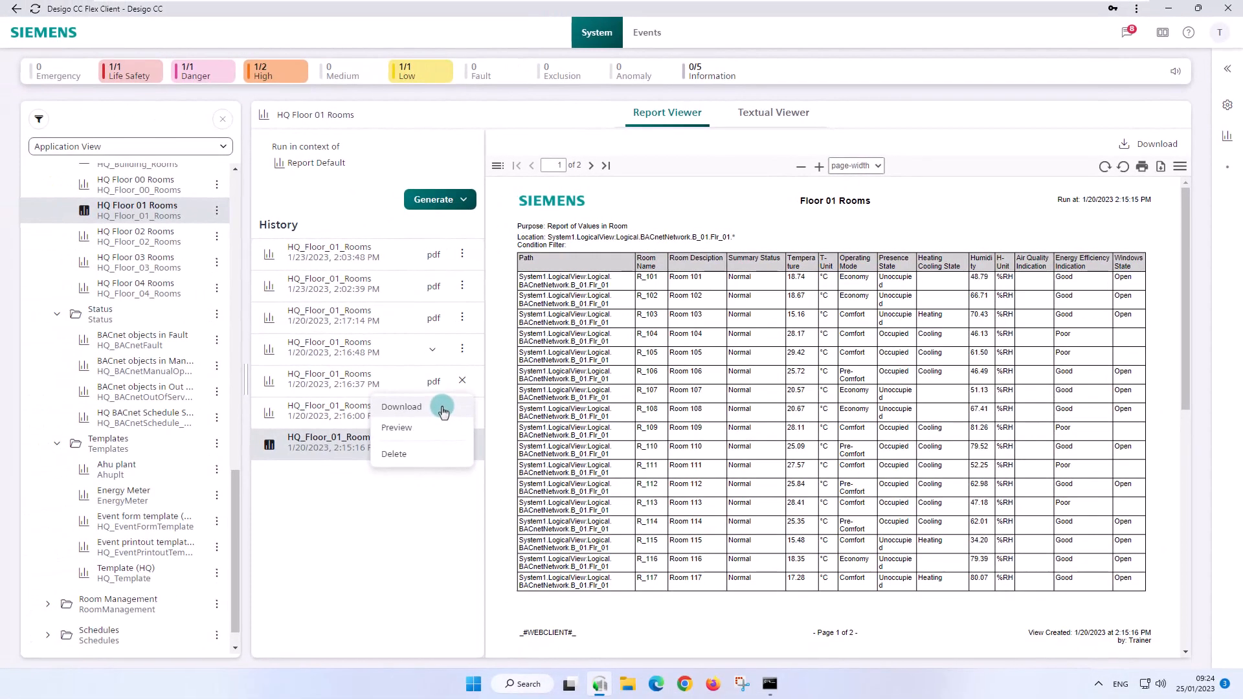
click(253, 442)
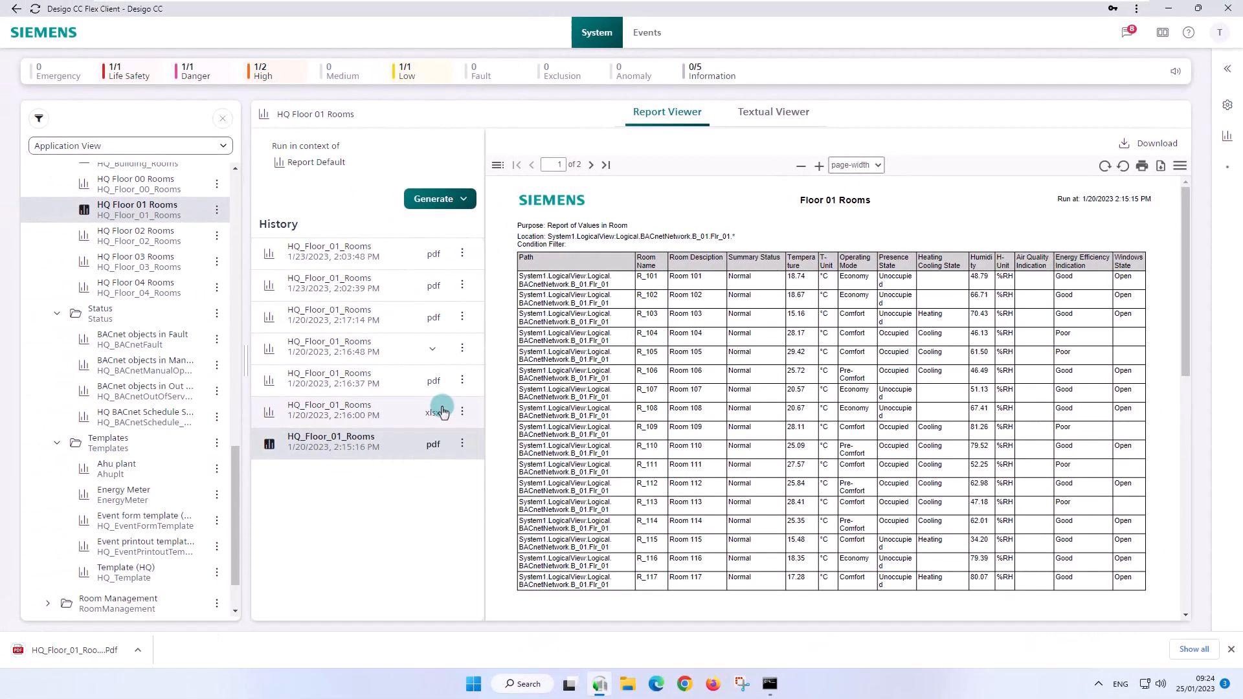
Step: Open the downloaded HQ_Floor_01_Rooms PDF, look through its room table, and close it
click(100, 649)
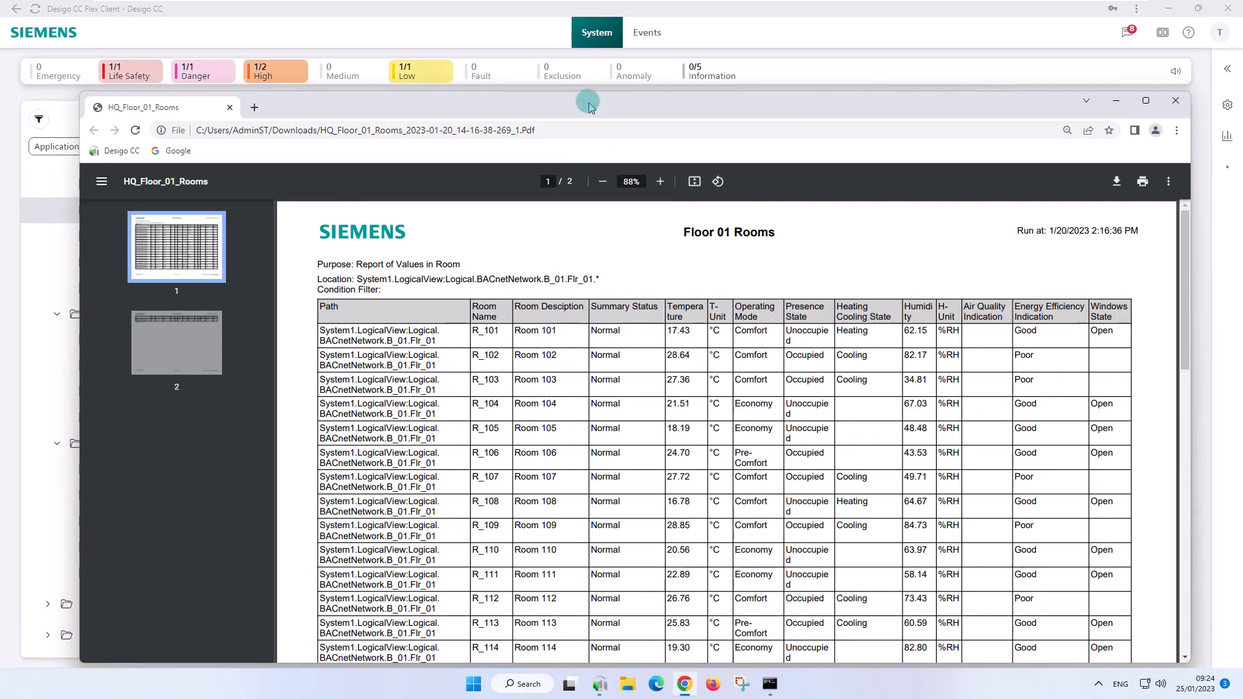
drag(587, 101, 571, 54)
scroll(915, 354, down, 10)
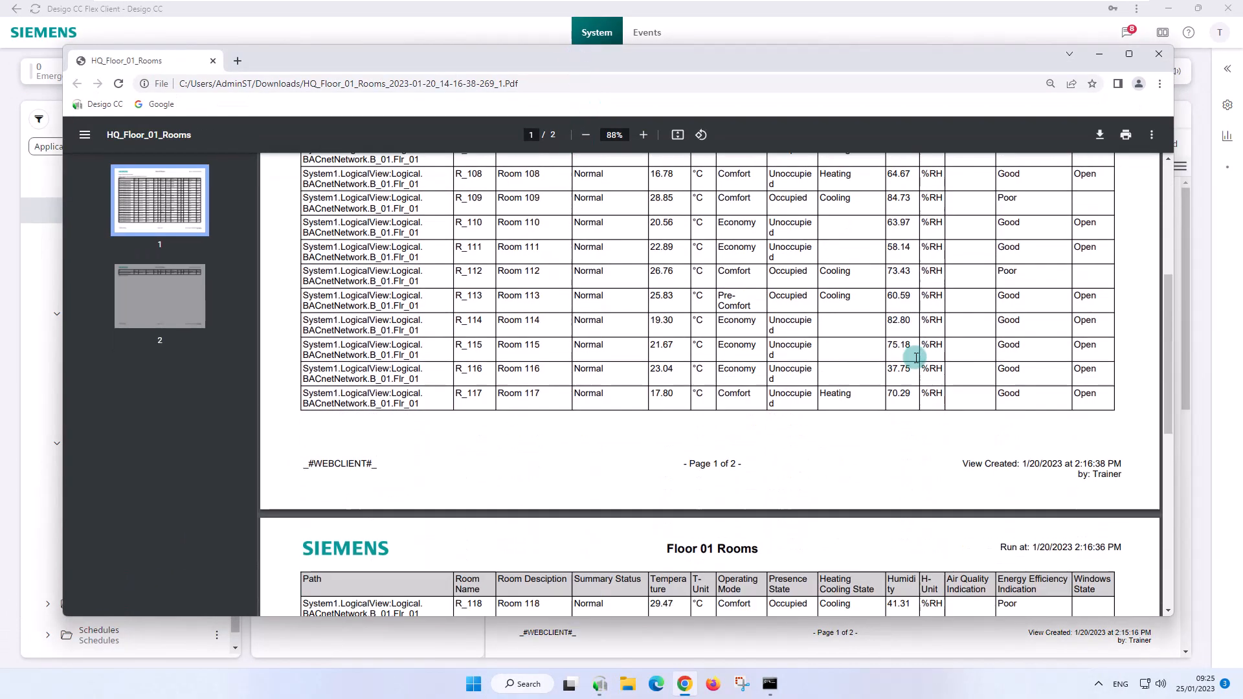
scroll(923, 363, up, 10)
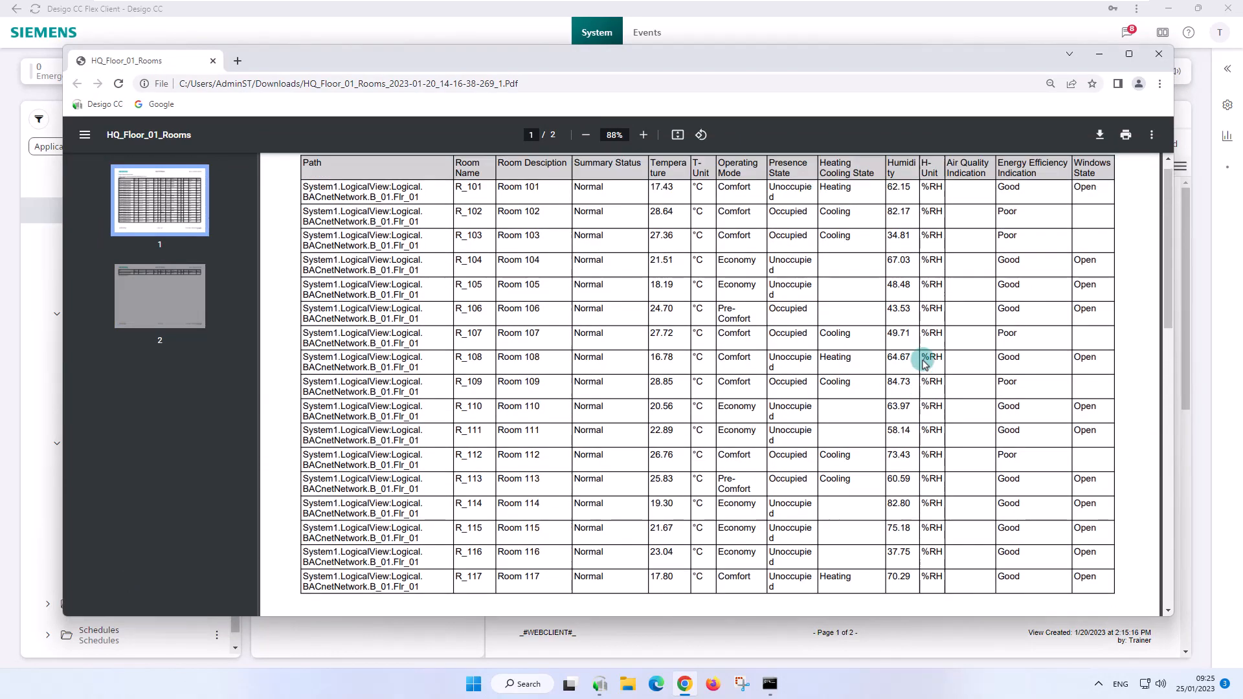
click(1159, 54)
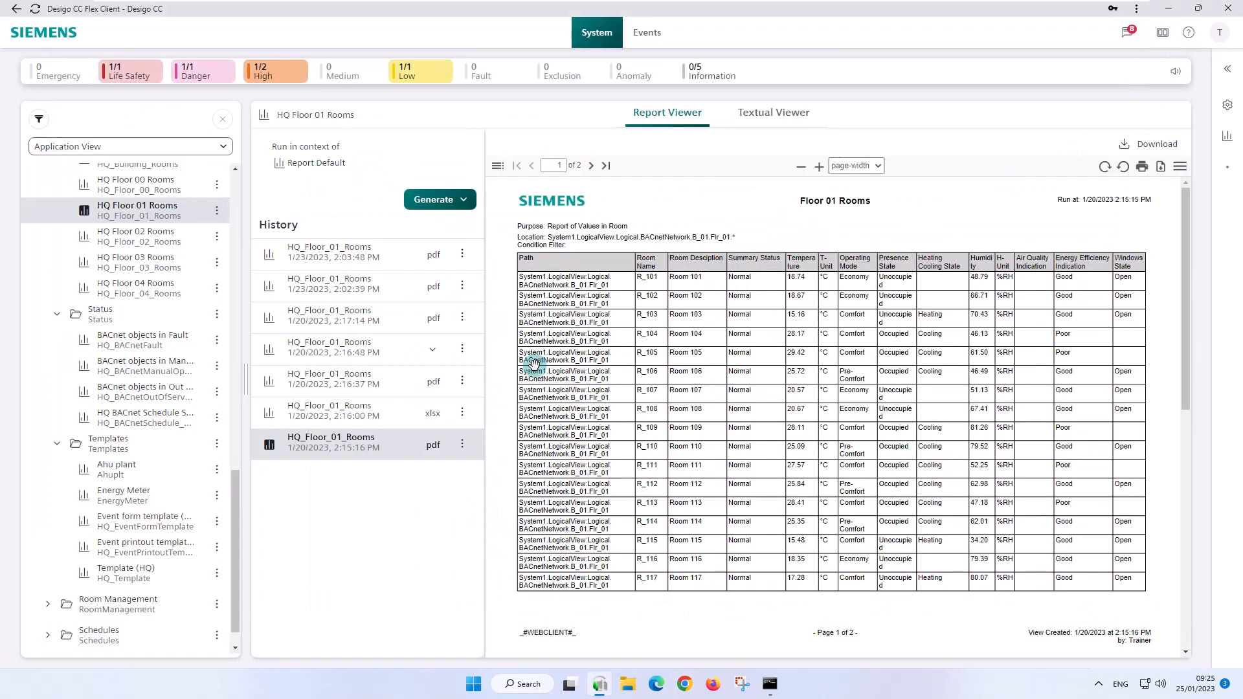
Step: Preview the 1/20/2023, 2:16:37 PM run and delete it from the report history
click(462, 381)
click(410, 430)
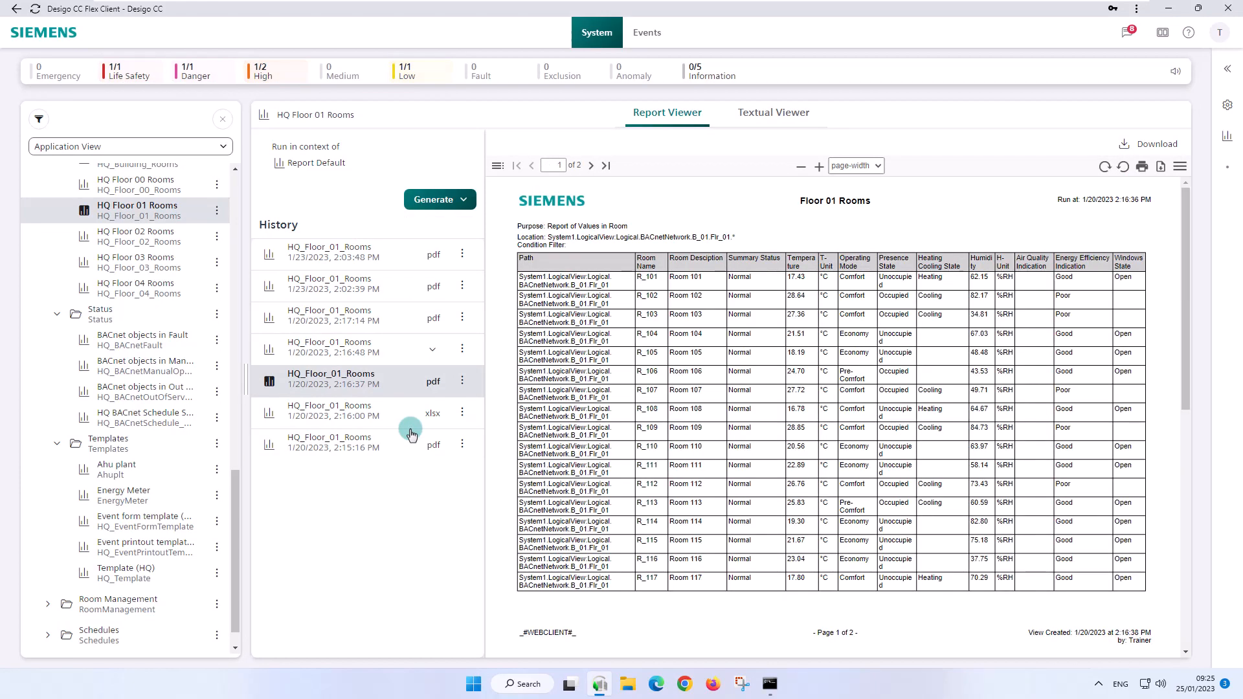
click(462, 381)
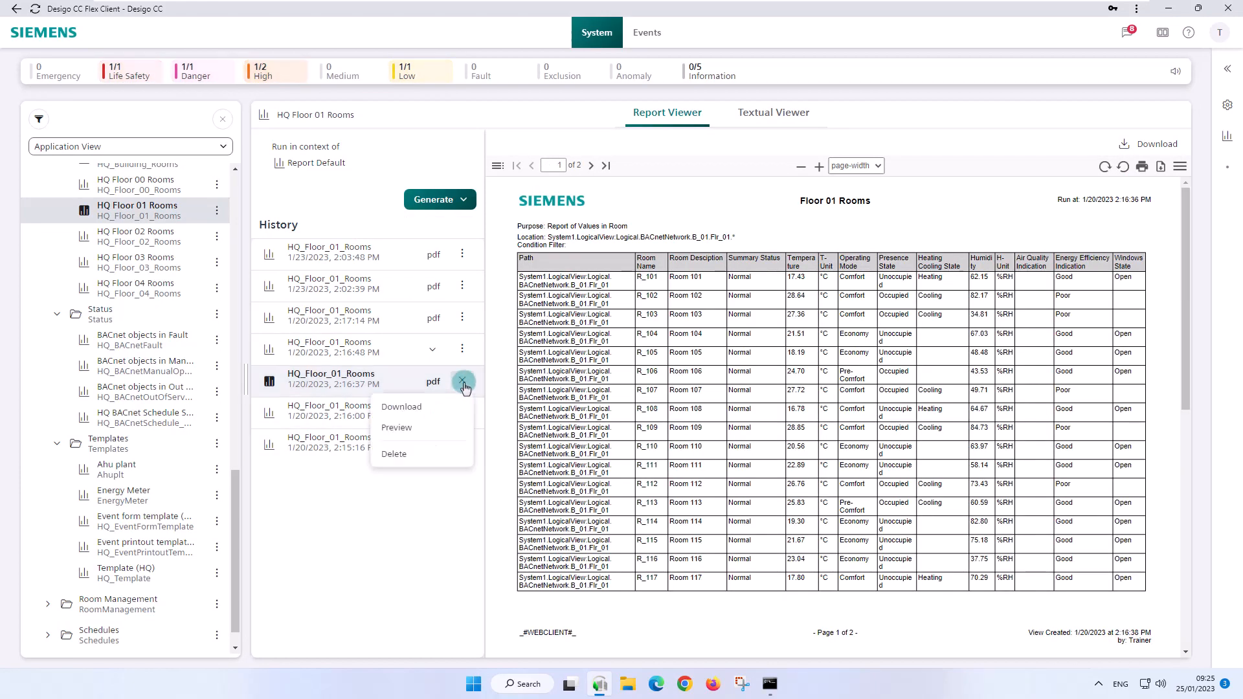
click(416, 457)
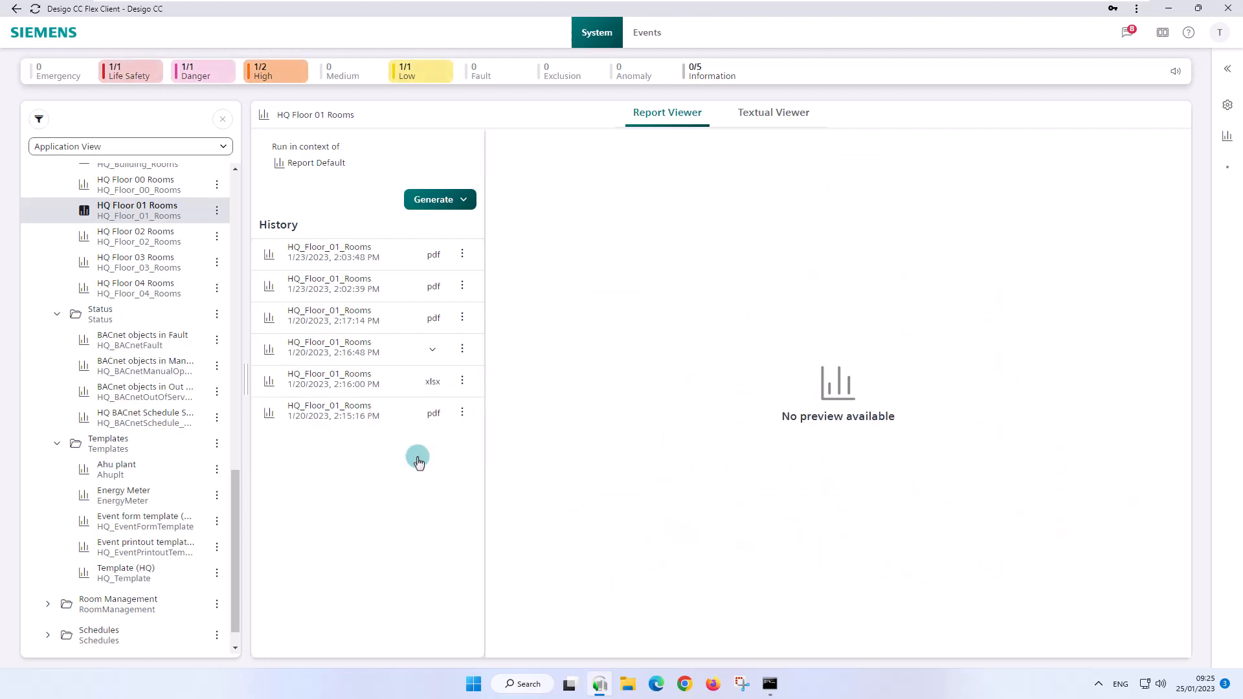
Step: Generate a new run of the HQ Floor 01 Rooms report in PDF format
click(464, 203)
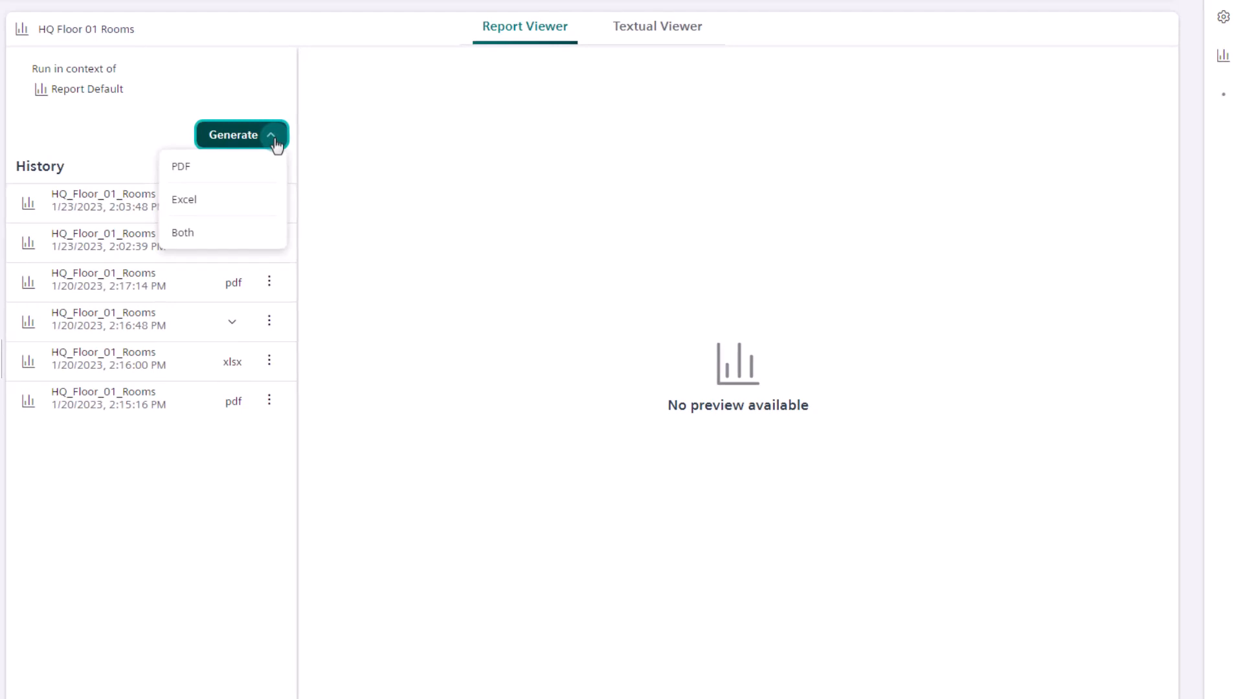
click(255, 170)
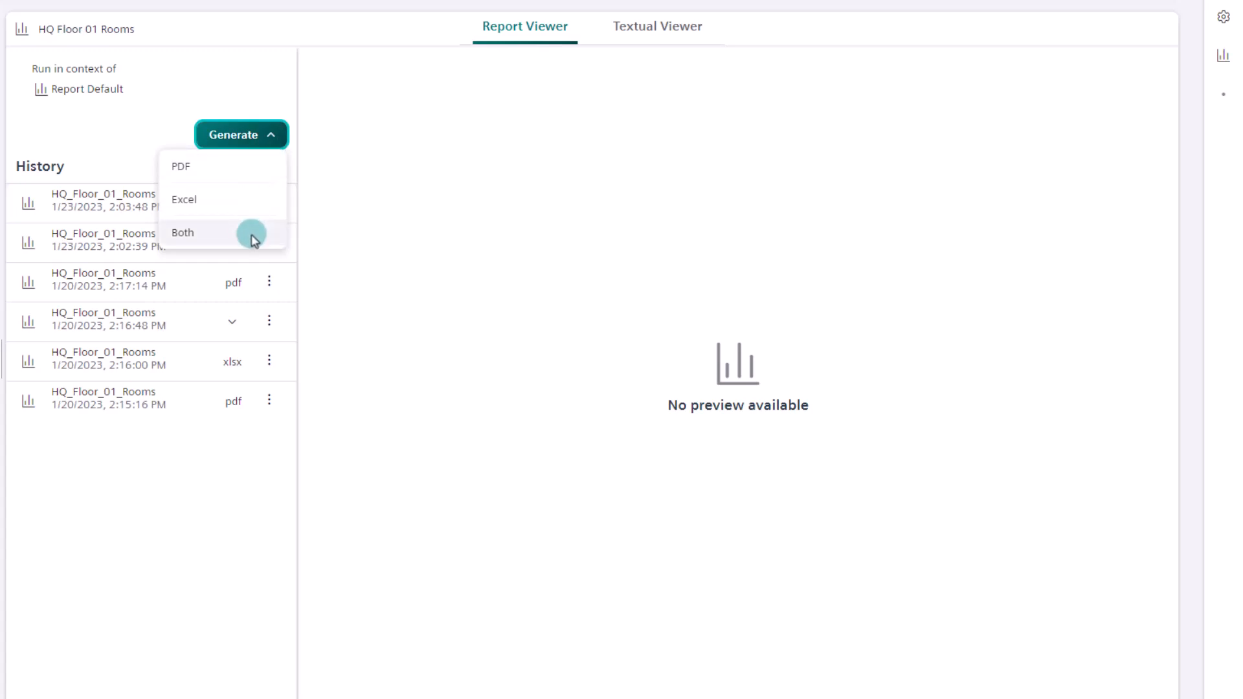
click(245, 169)
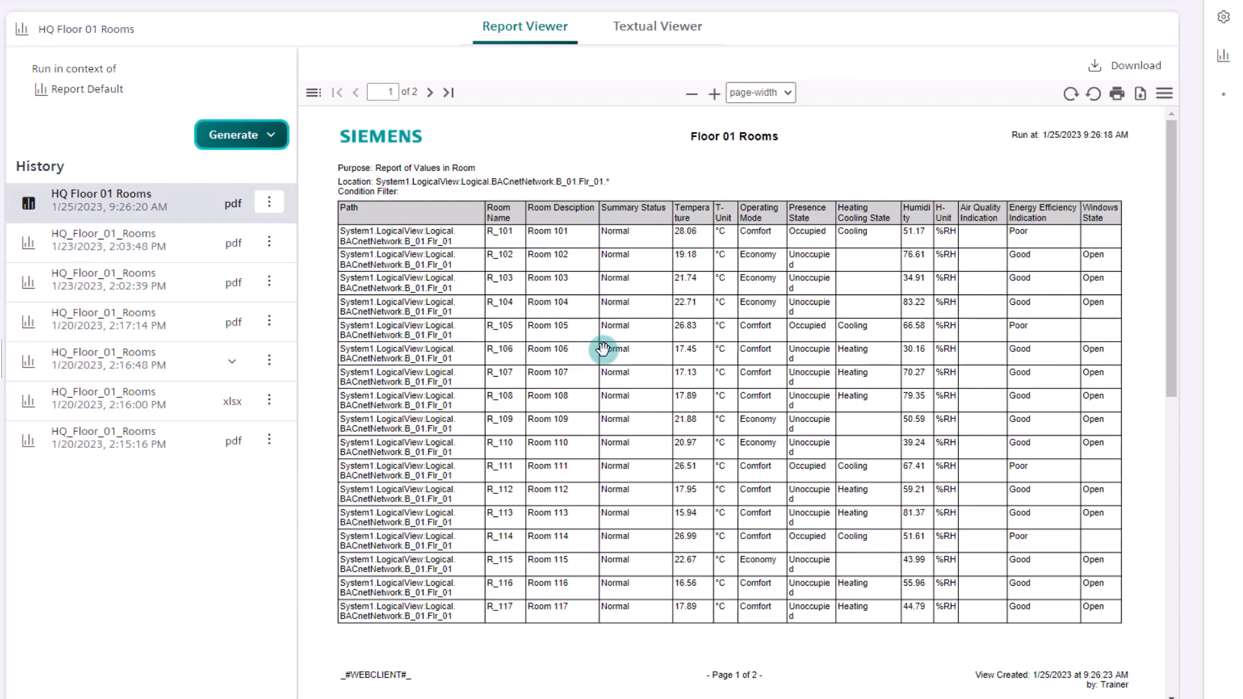
Step: Generate another run of the HQ Floor 01 Rooms report in Excel format
click(270, 136)
click(262, 200)
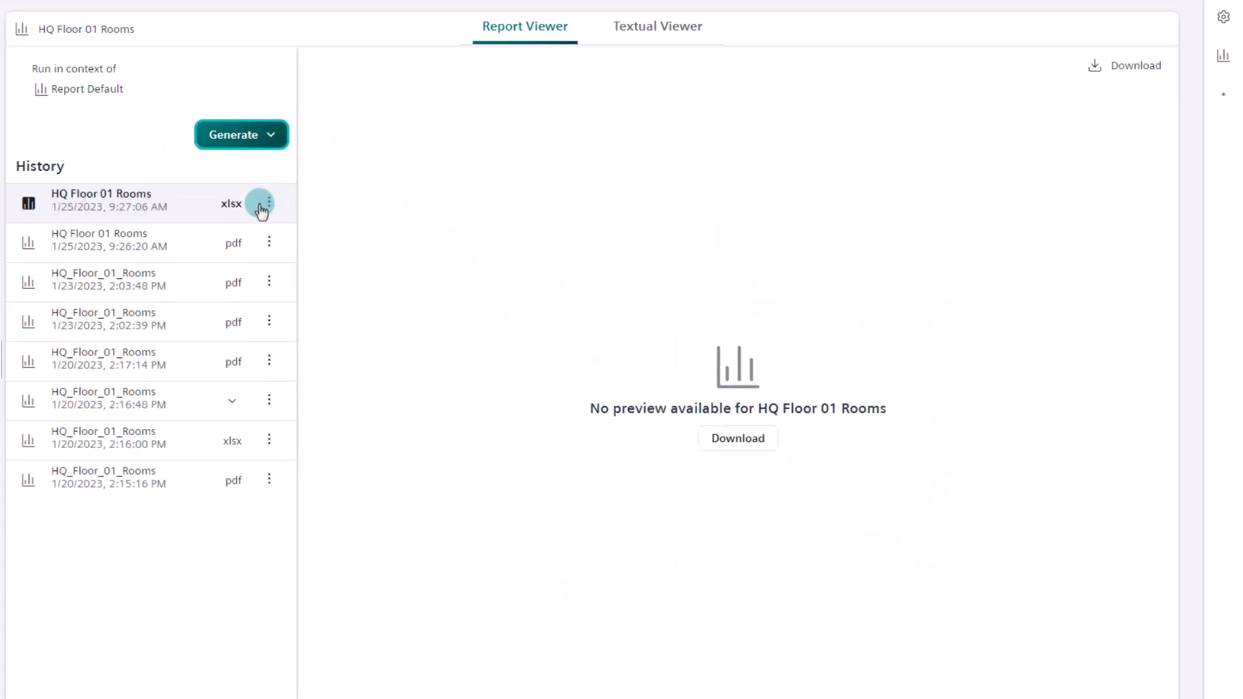
Step: Download the new xlsx run, view the workbook in Excel, and close it
click(734, 438)
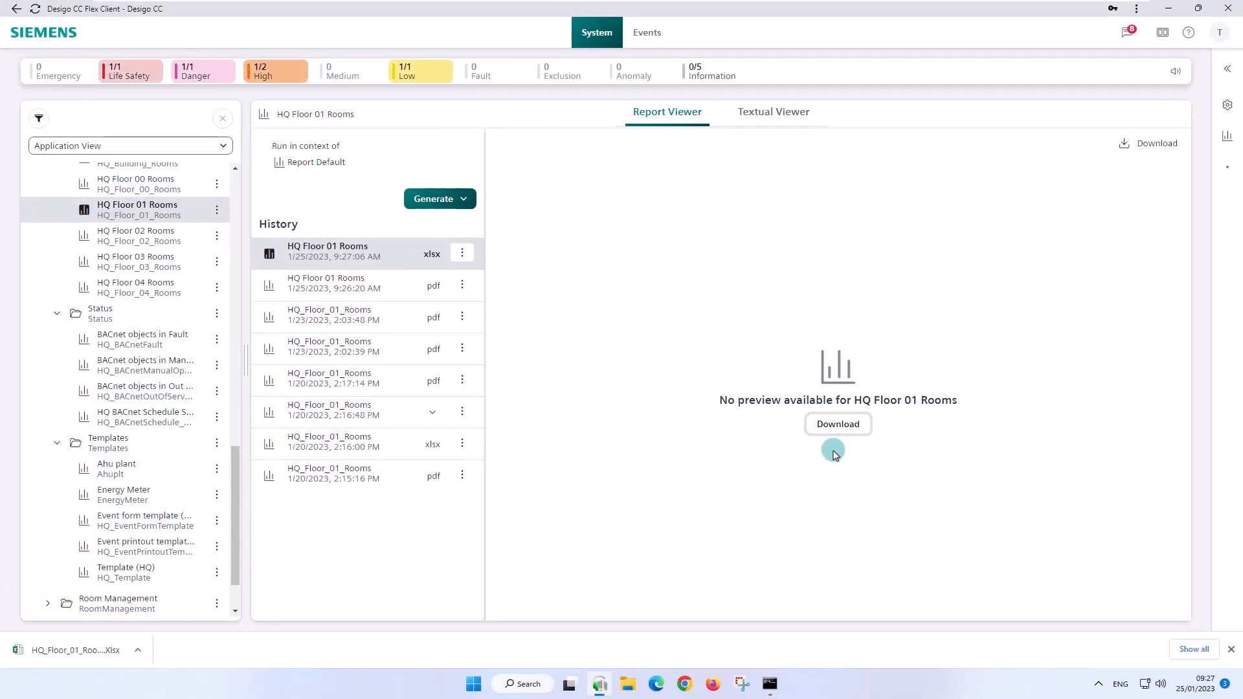
click(121, 648)
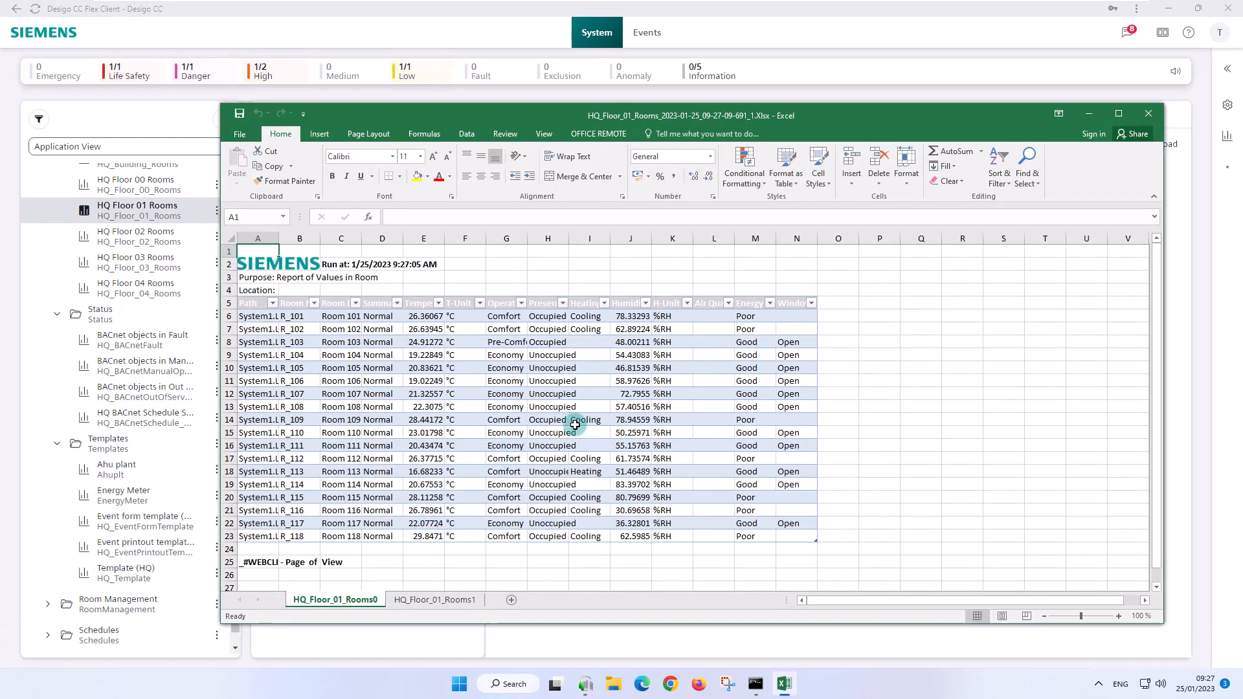
click(1150, 113)
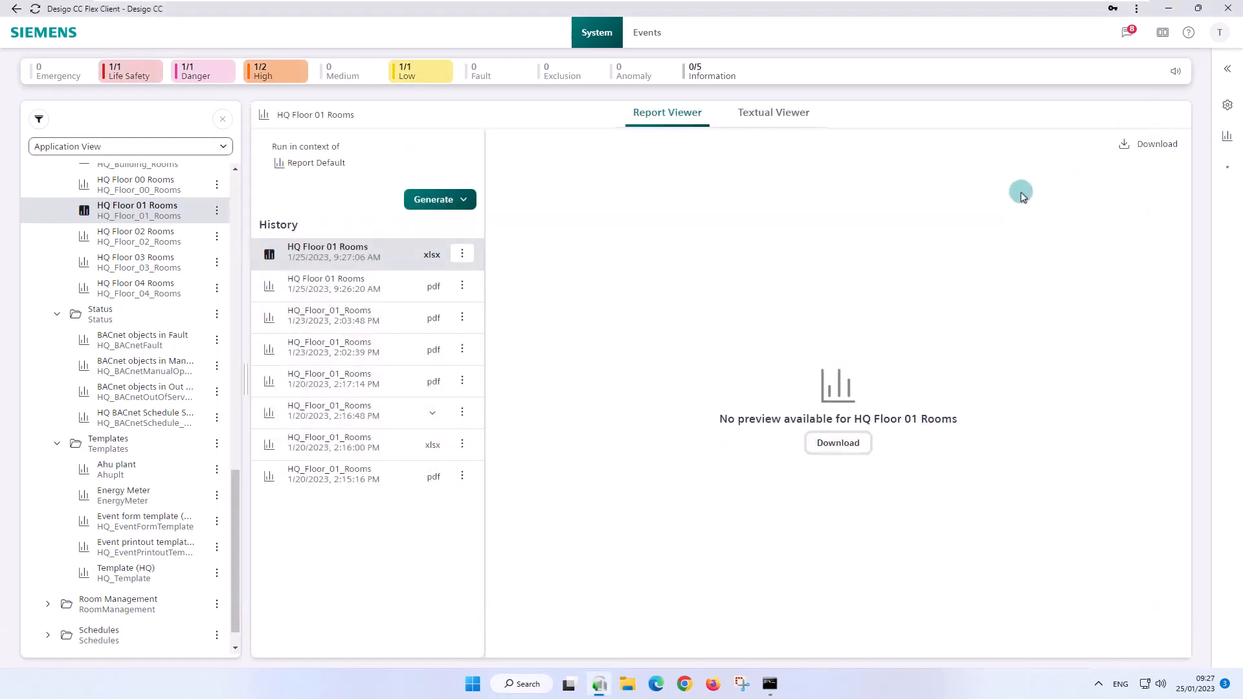
Step: Generate the HQ Floor 01 Rooms report in both formats and preview the new run's All pages PDF
click(465, 201)
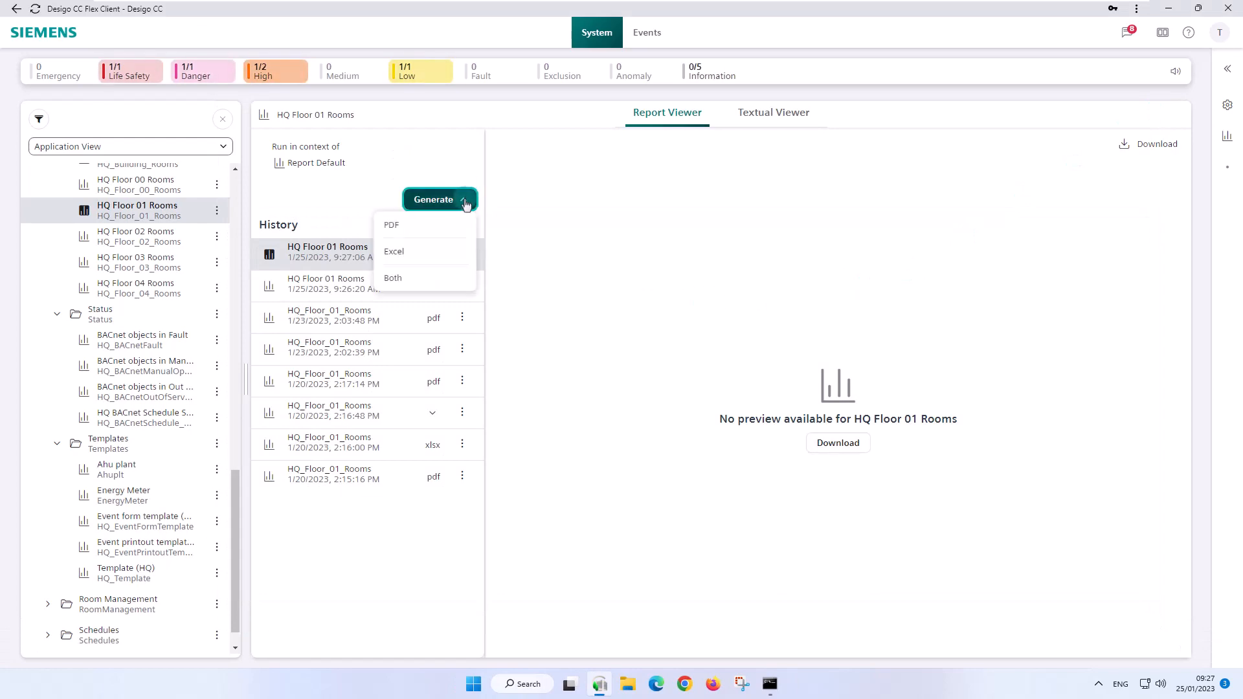
click(444, 278)
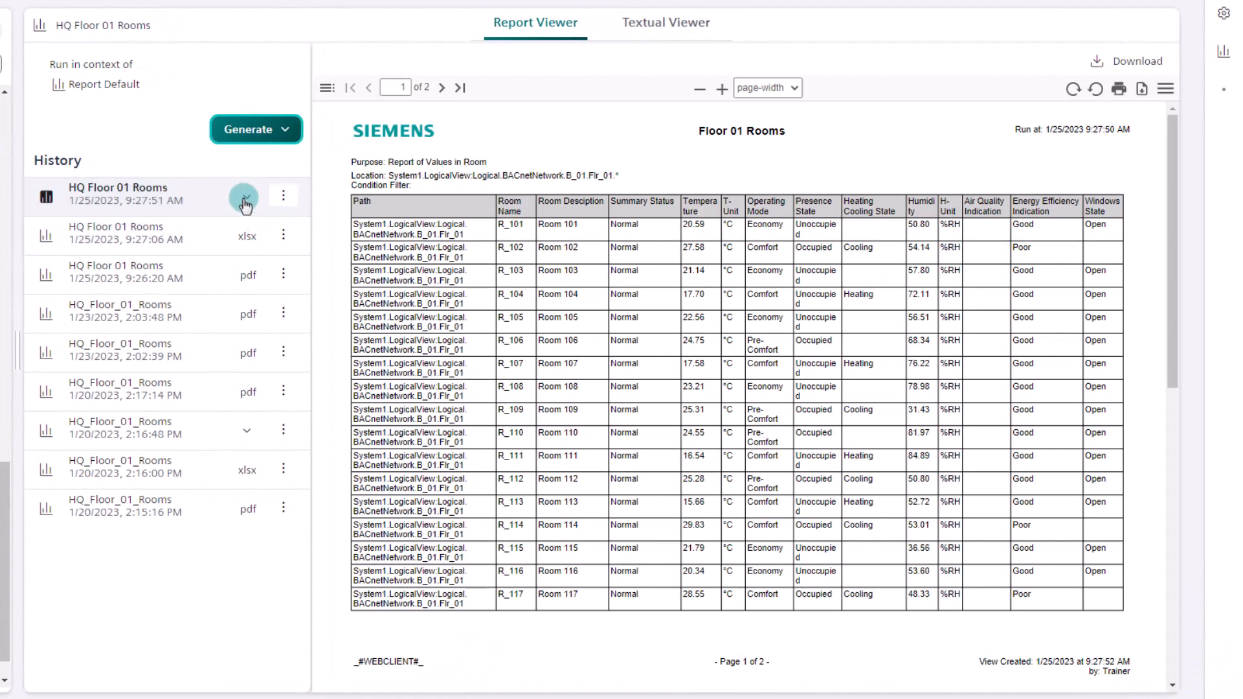
click(248, 201)
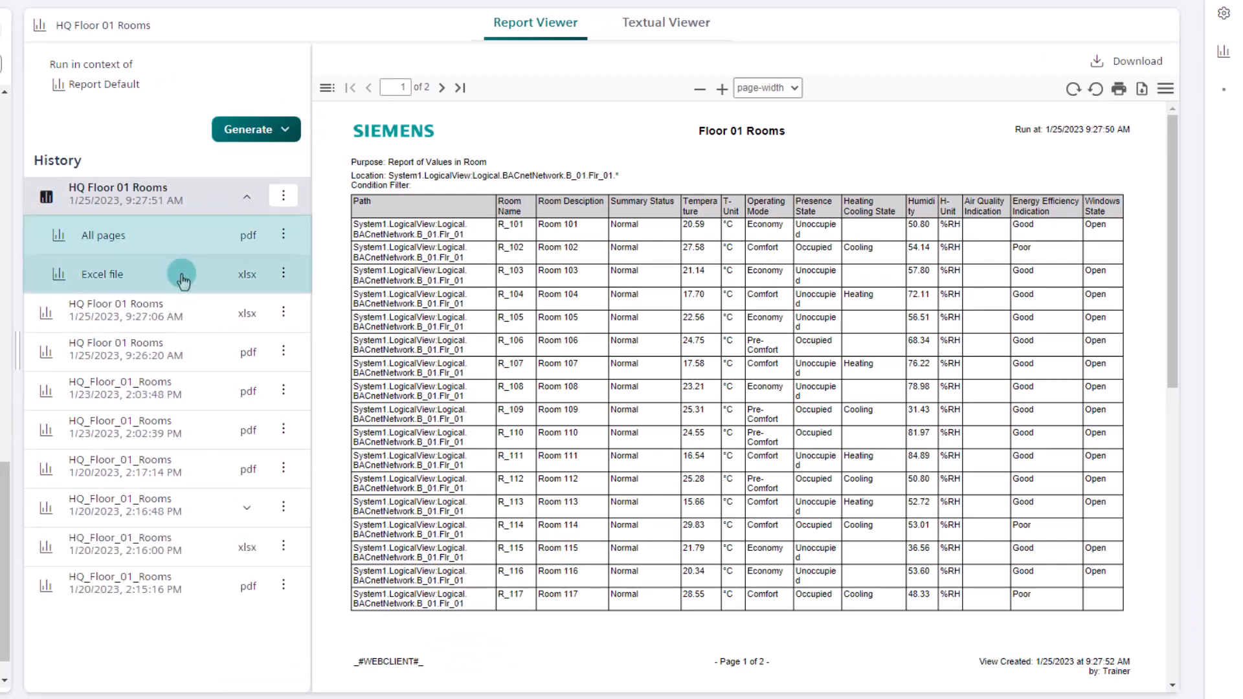
click(183, 237)
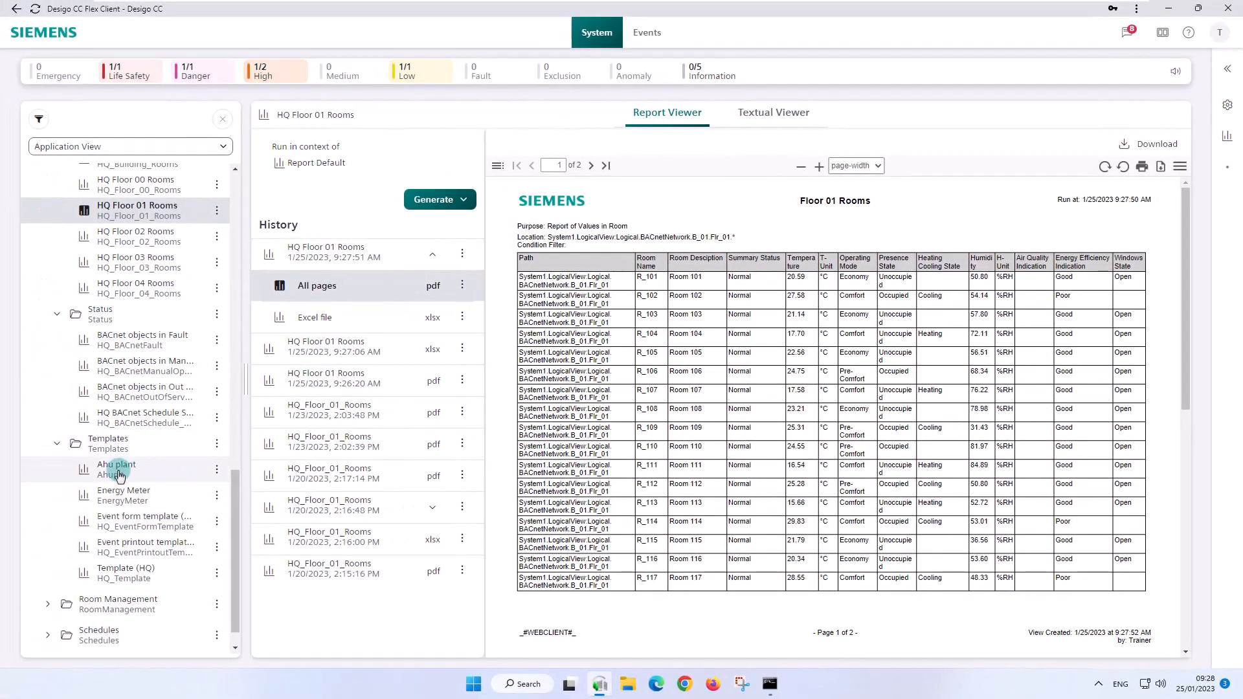
Step: Open the Ahu plant report under Templates and generate it as a PDF
click(191, 459)
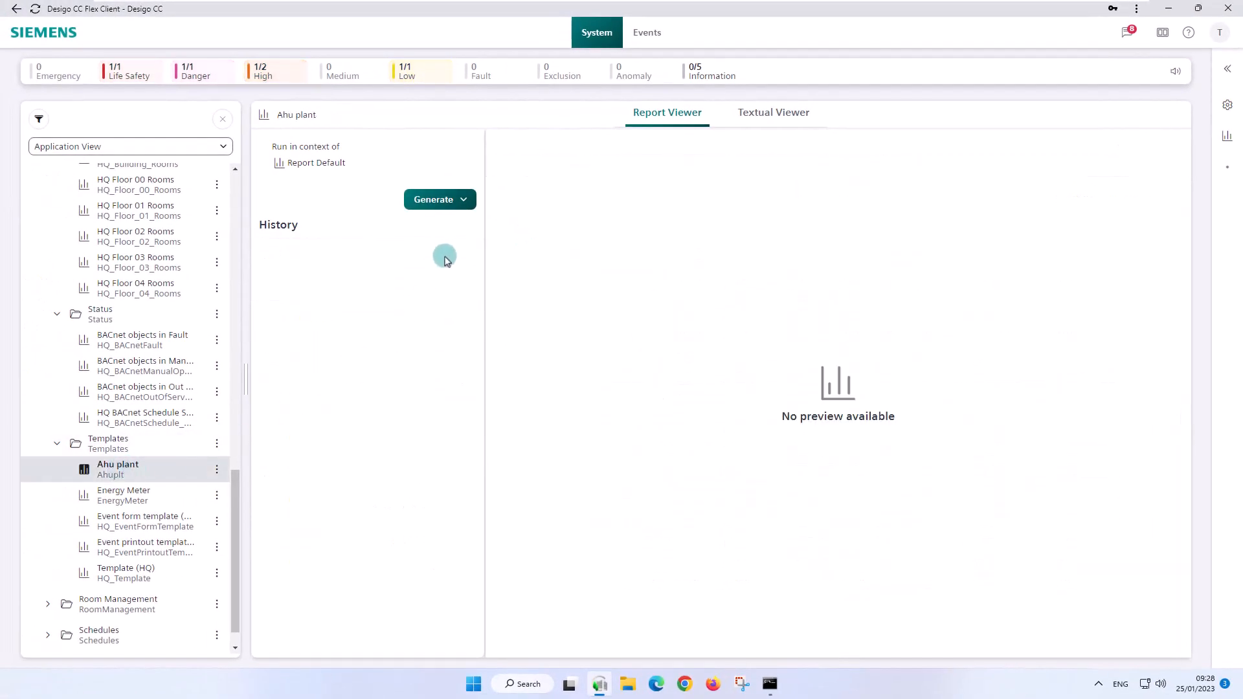
click(451, 213)
click(430, 221)
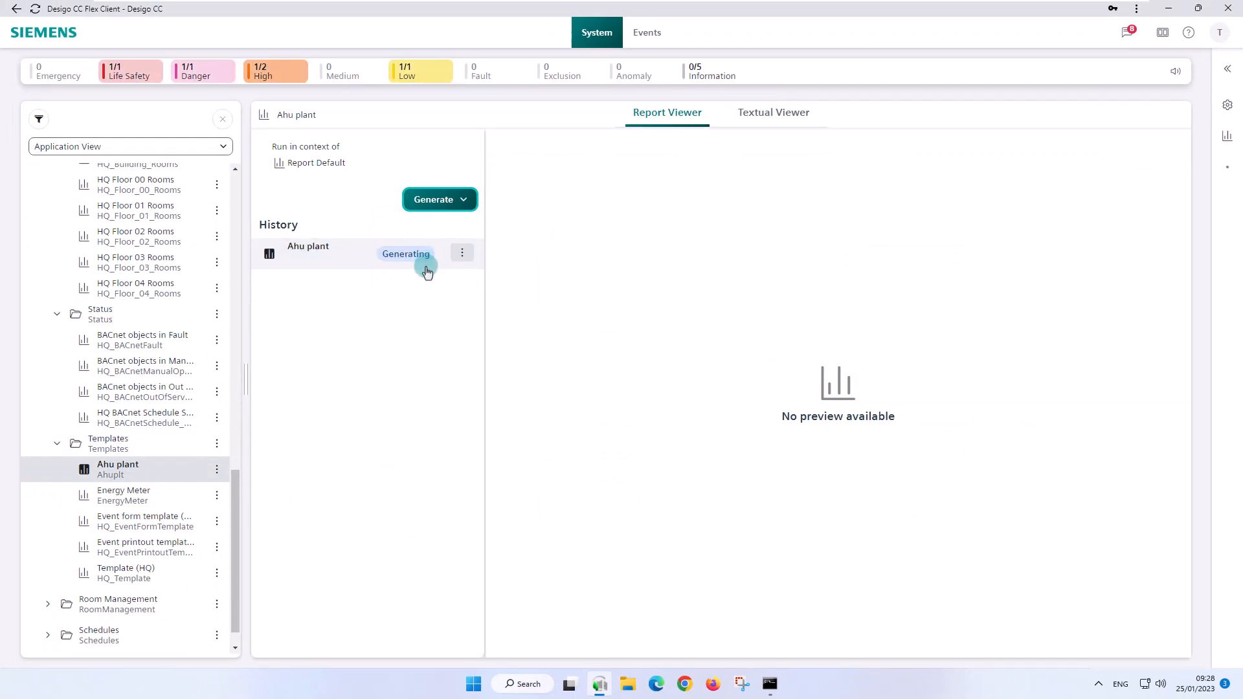
Step: Collapse the system tree to enlarge the Ahu plant preview, examine its graphic and trend pages, and restore the tree
click(246, 379)
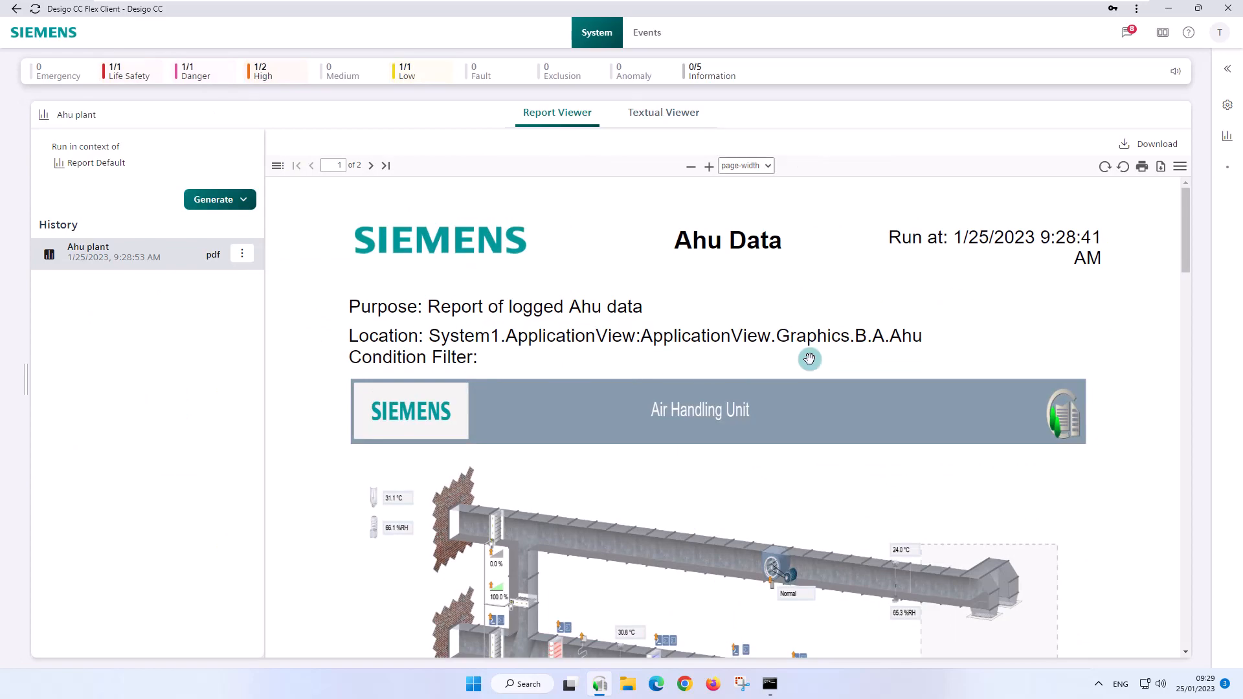
scroll(809, 359, down, 10)
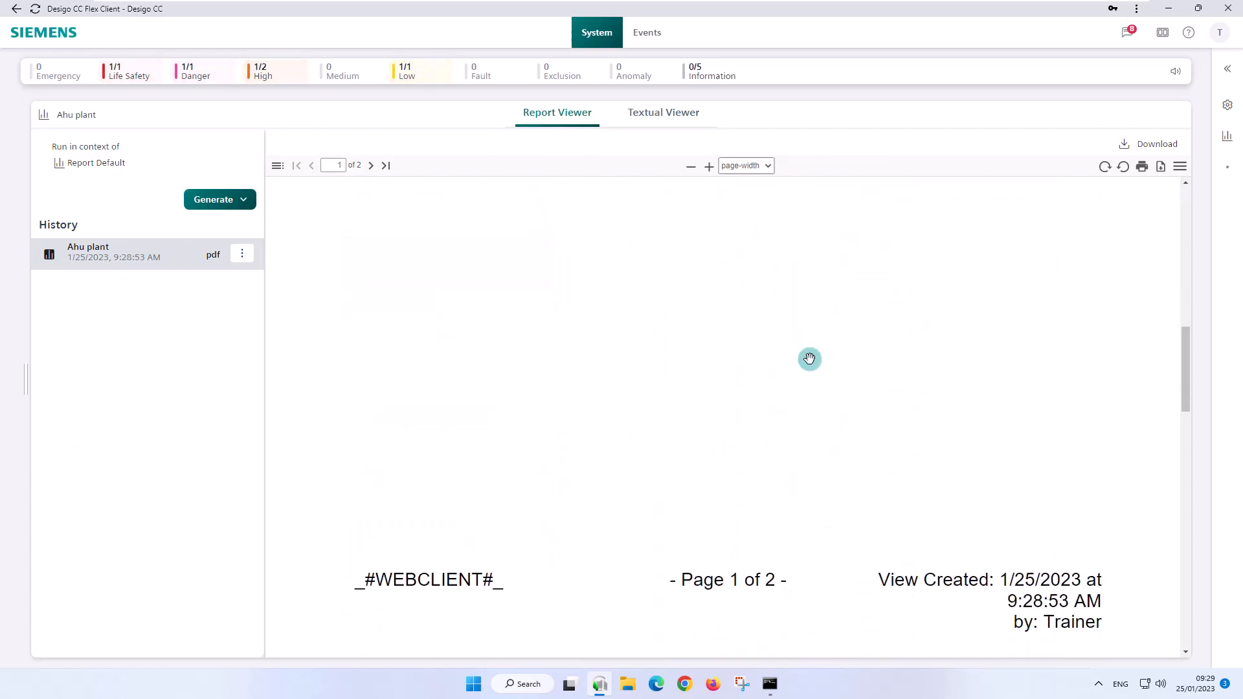
scroll(809, 359, down, 12)
scroll(809, 360, up, 6)
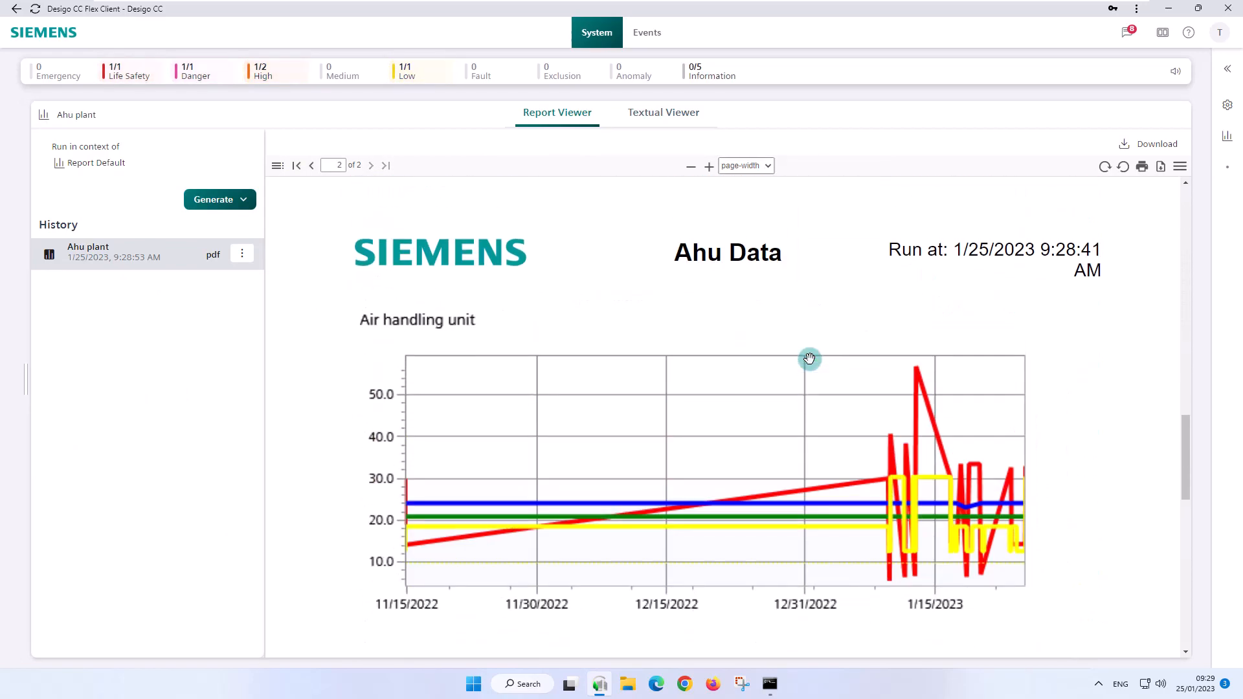
scroll(809, 359, up, 10)
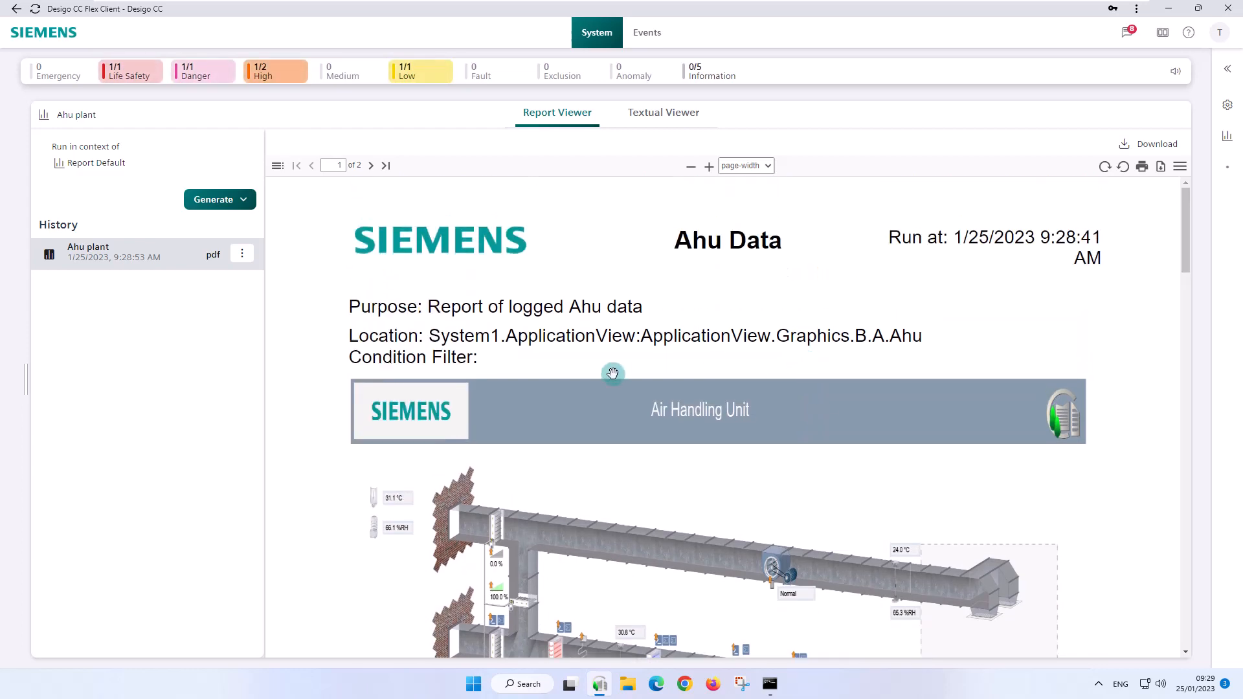
click(33, 385)
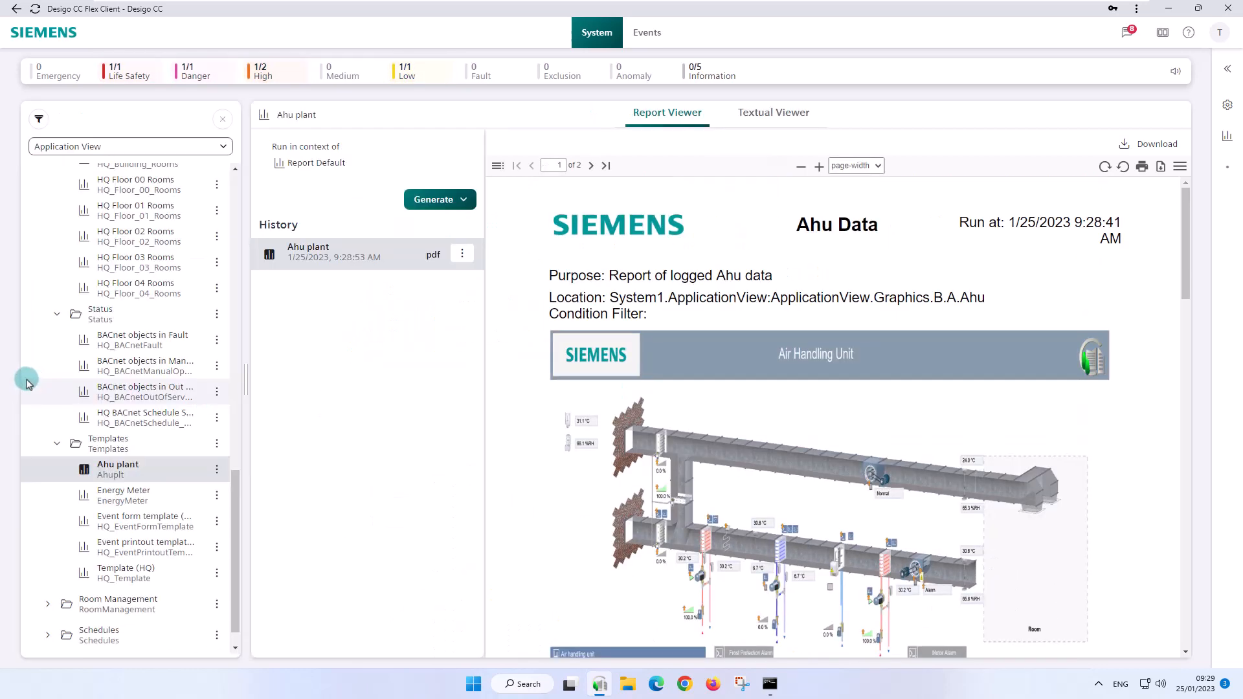
Step: List the High category events and open the system view of the supply air fan's Thermoelectrical overload alarm
click(279, 75)
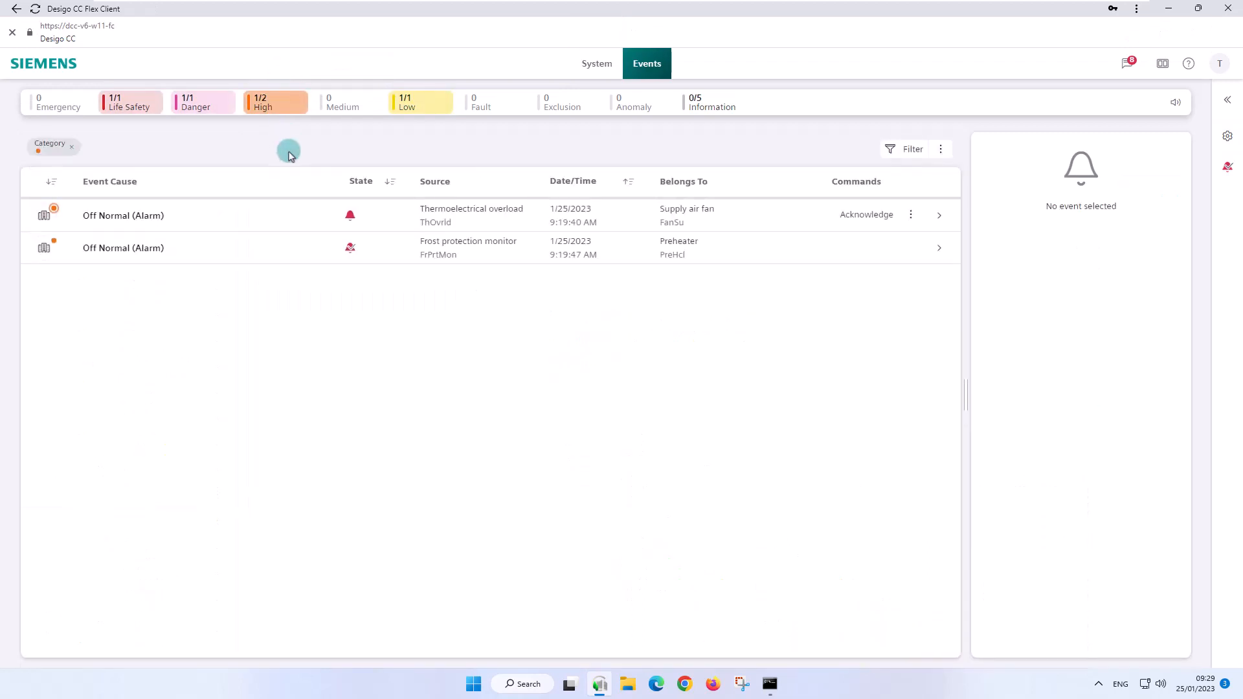
click(285, 214)
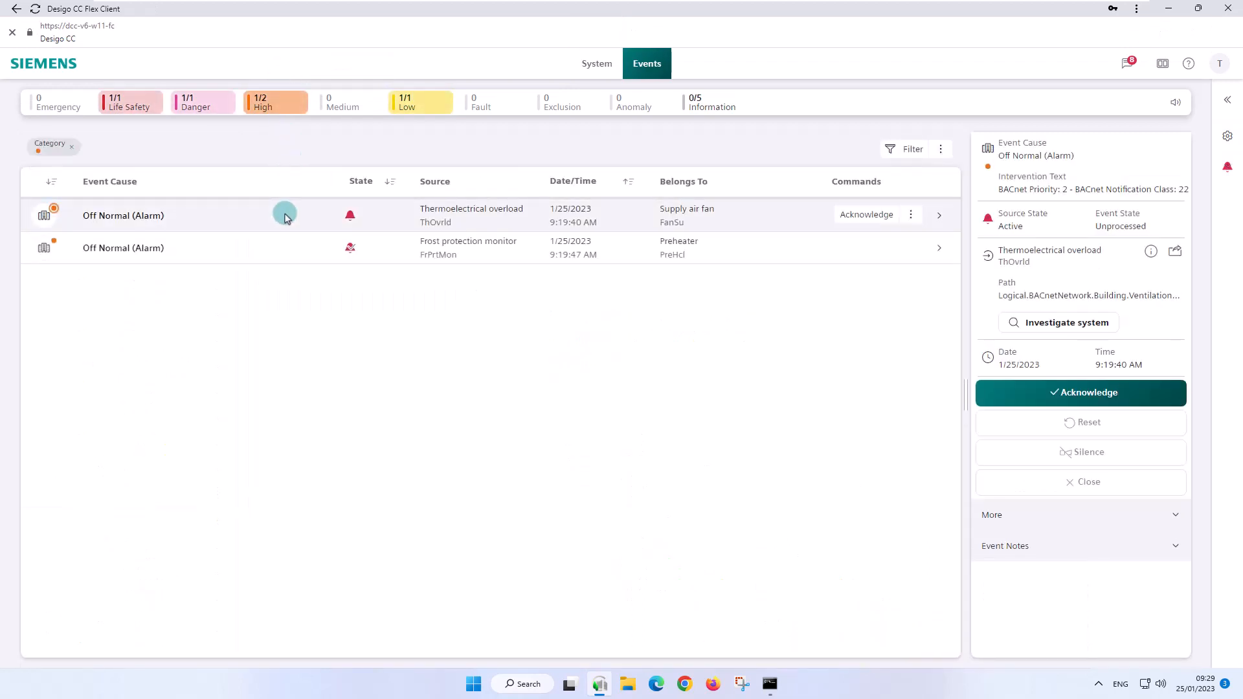
click(1176, 254)
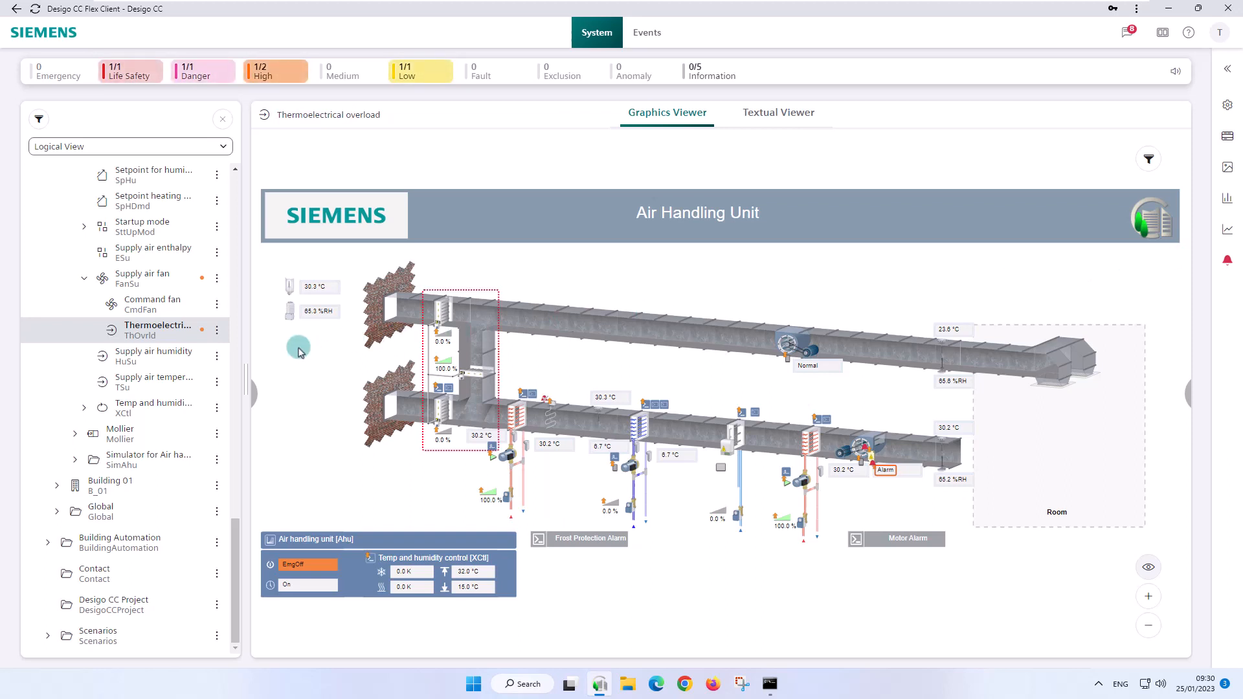
click(167, 337)
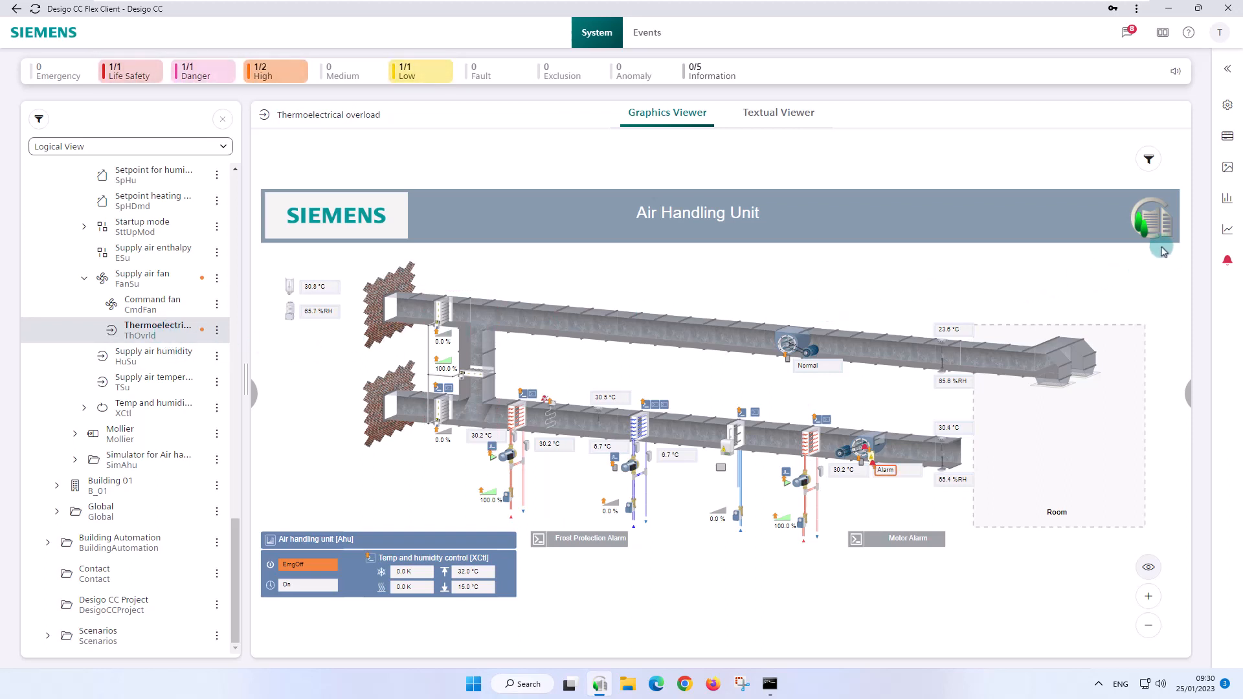
Step: Open the related Active Events report for Thermoelectrical overload and generate it as a PDF
click(1227, 200)
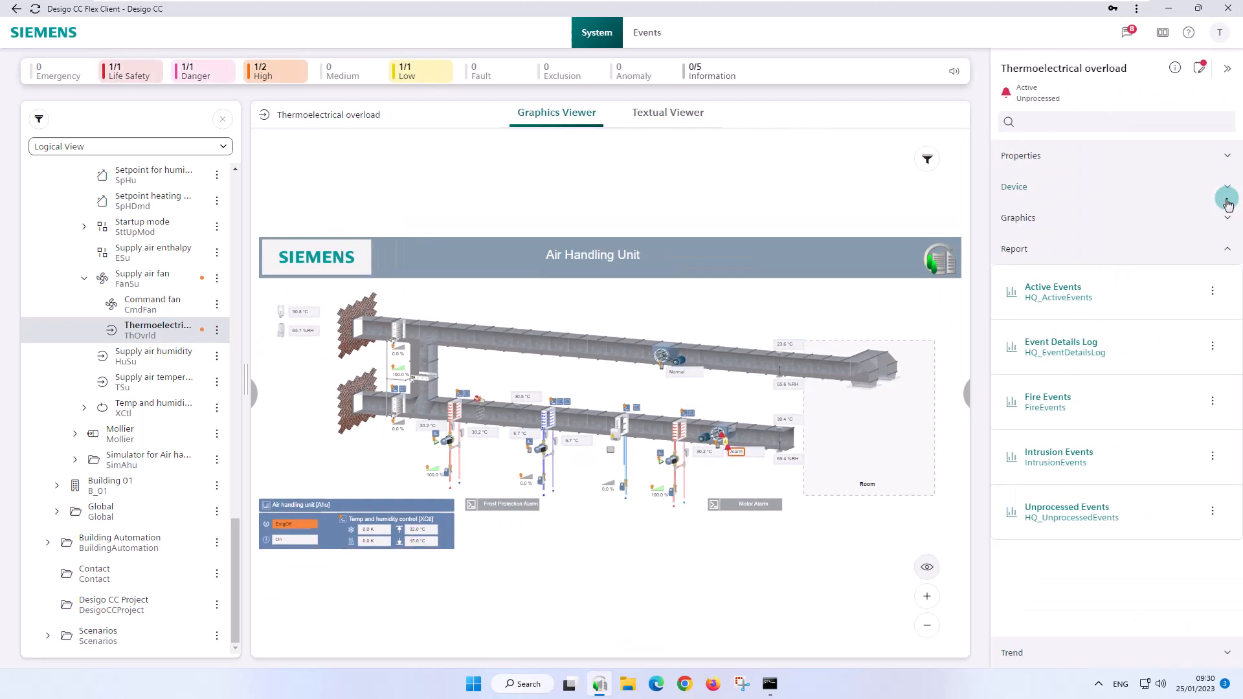
click(1073, 302)
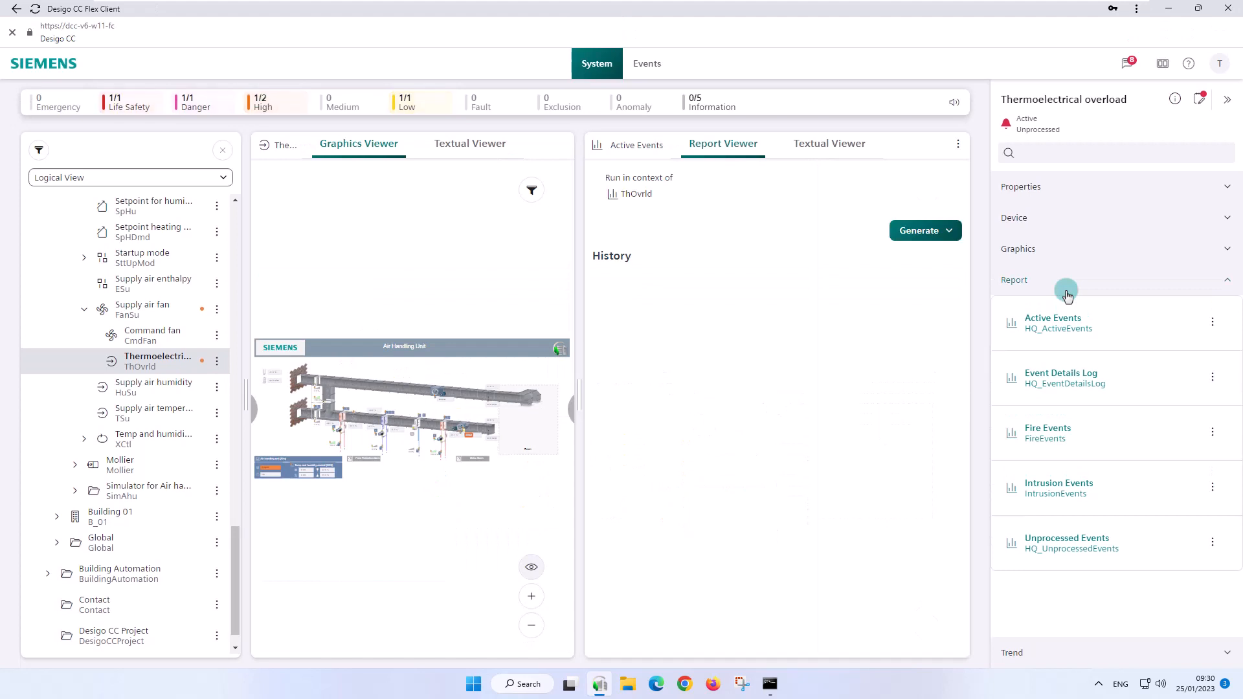
click(1226, 101)
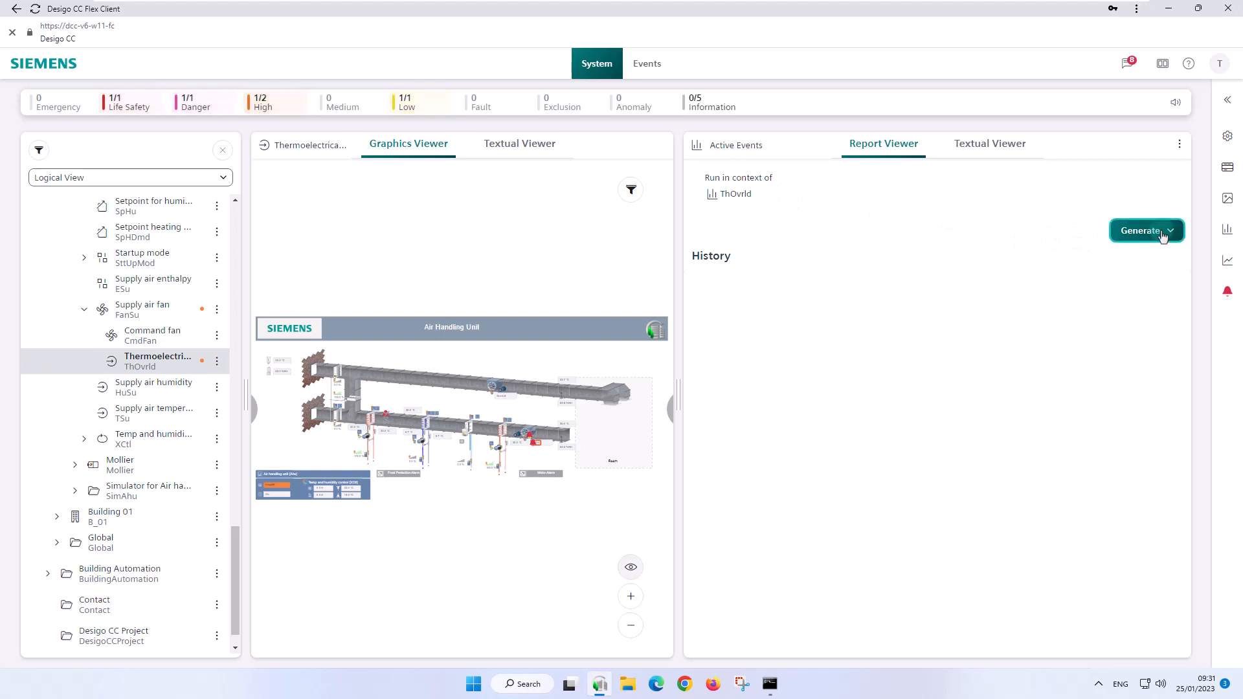
click(1140, 234)
click(1157, 255)
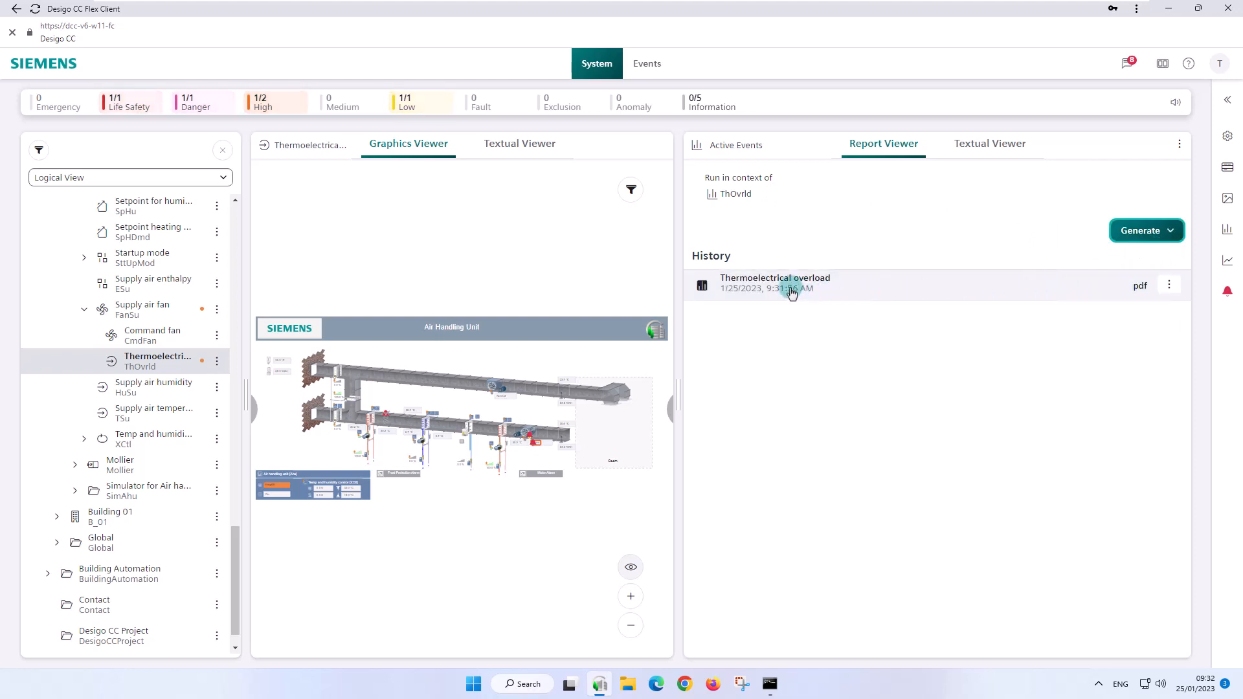
Step: Examine the Thermoelectrical overload PDF at 90% zoom, return to the history, reopen it and widen the report pane over the graphic
click(879, 296)
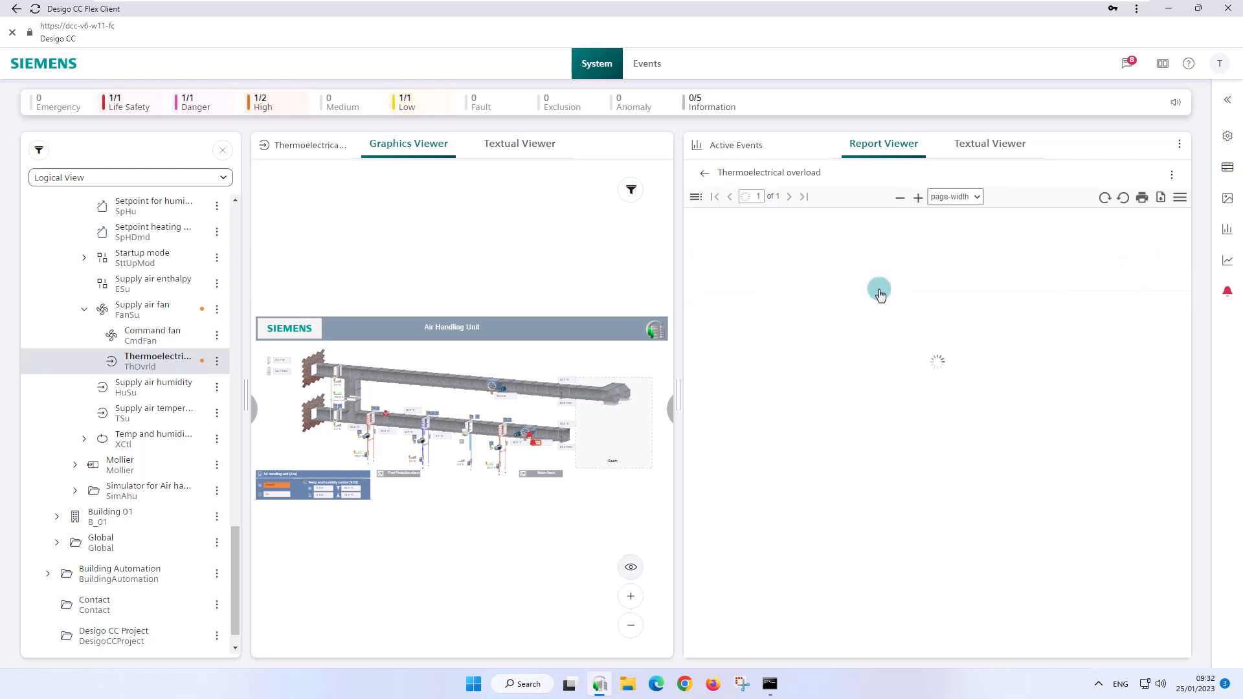
click(919, 198)
click(919, 197)
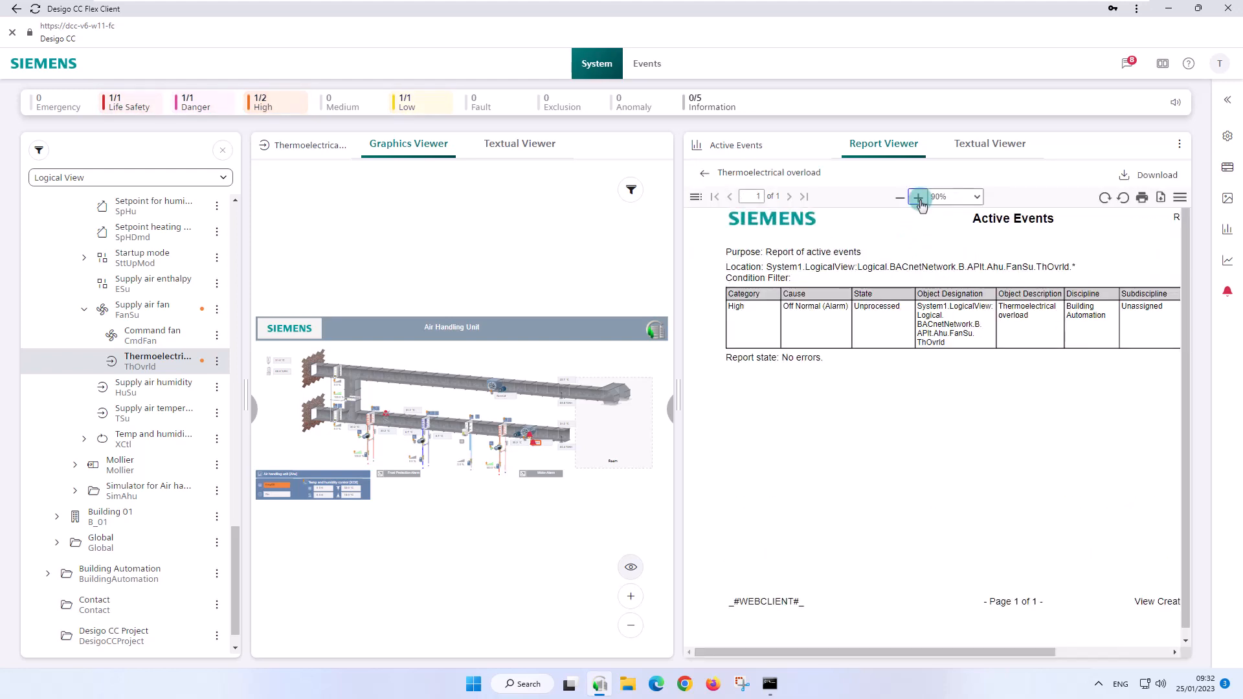
drag(1004, 654, 1035, 655)
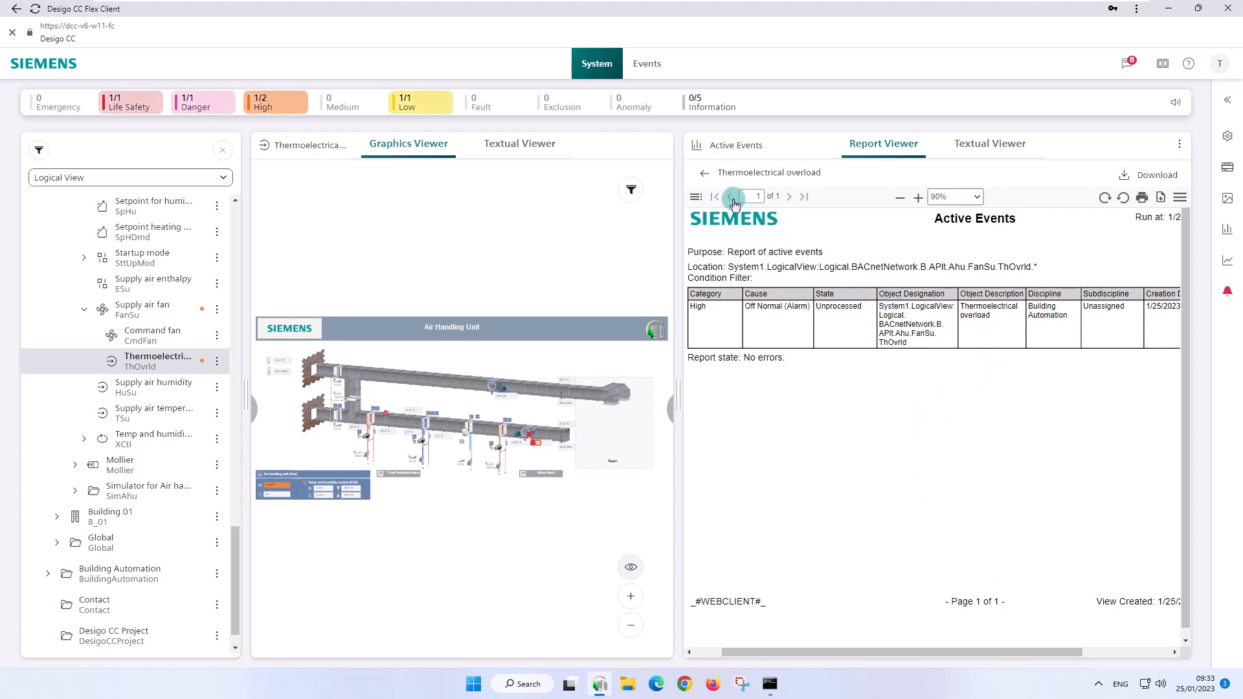
click(704, 173)
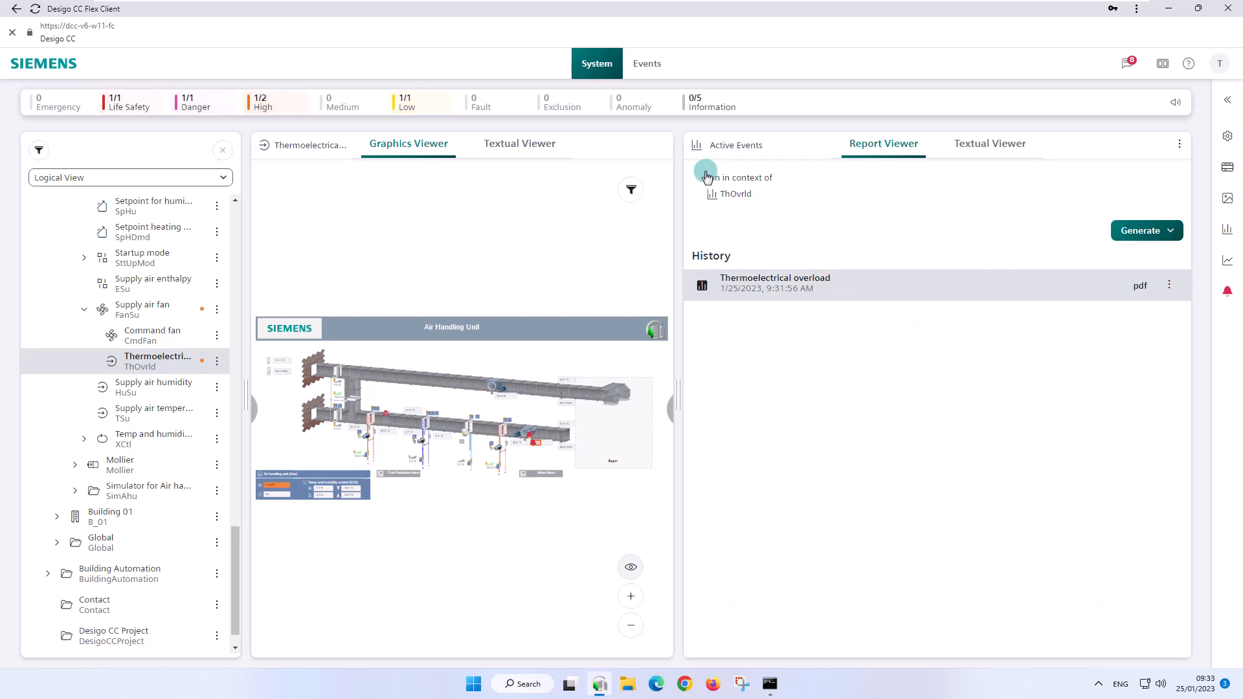
click(774, 280)
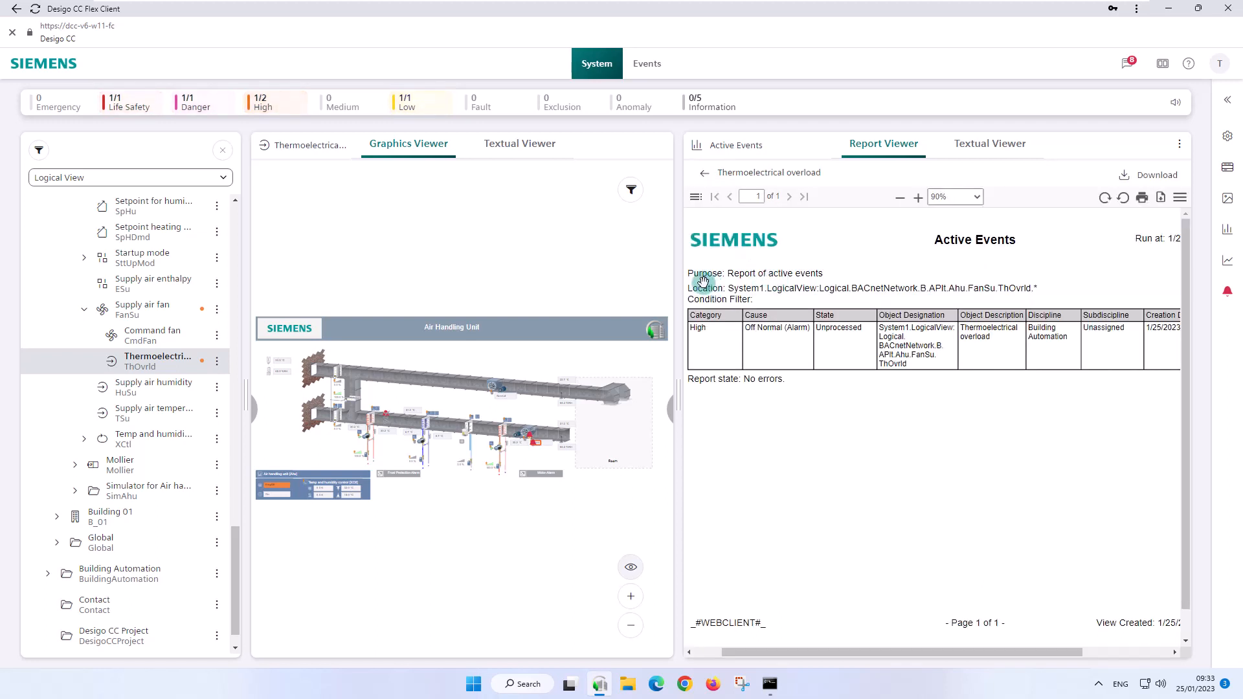
drag(681, 278, 397, 293)
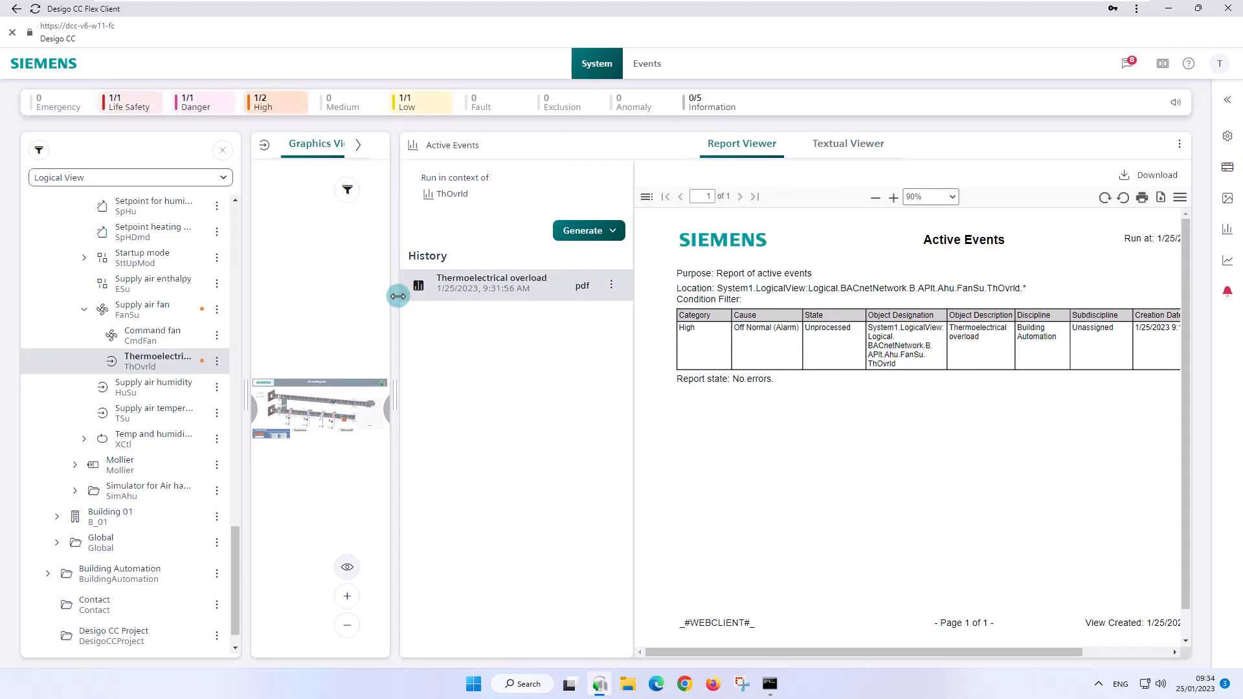
Step: Select Air handling unit in the Logical View and generate its Active Events report as a PDF
scroll(149, 311, up, 10)
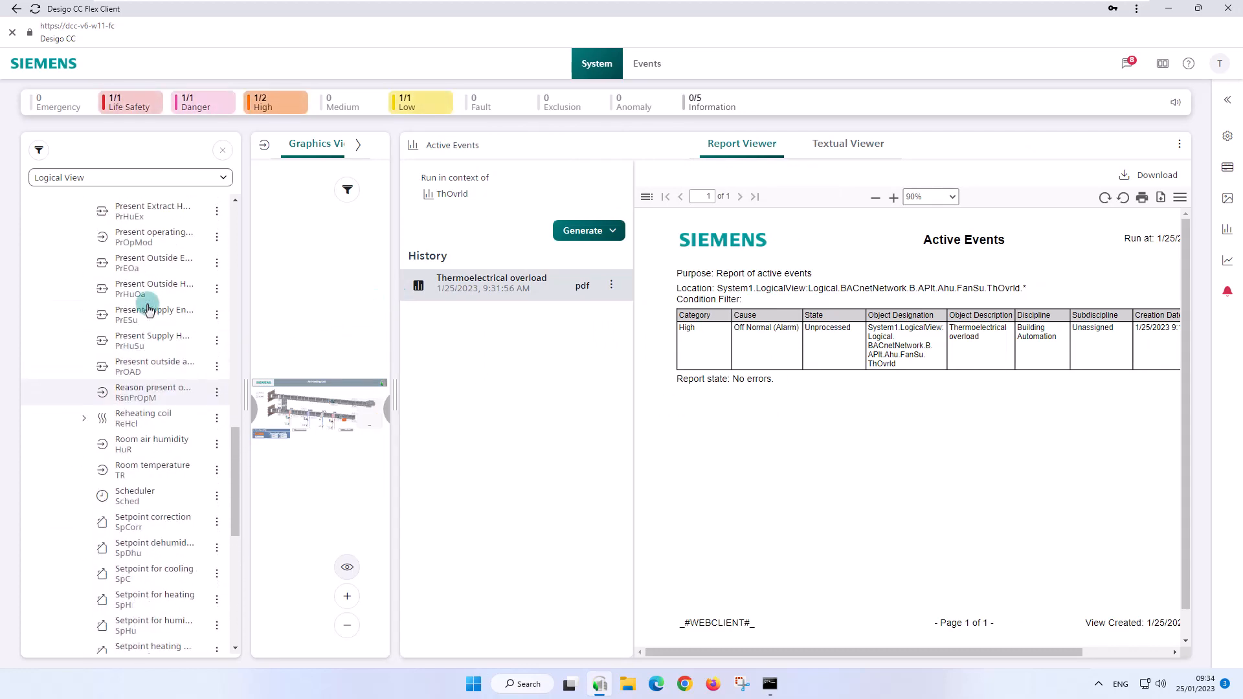
scroll(149, 304, up, 10)
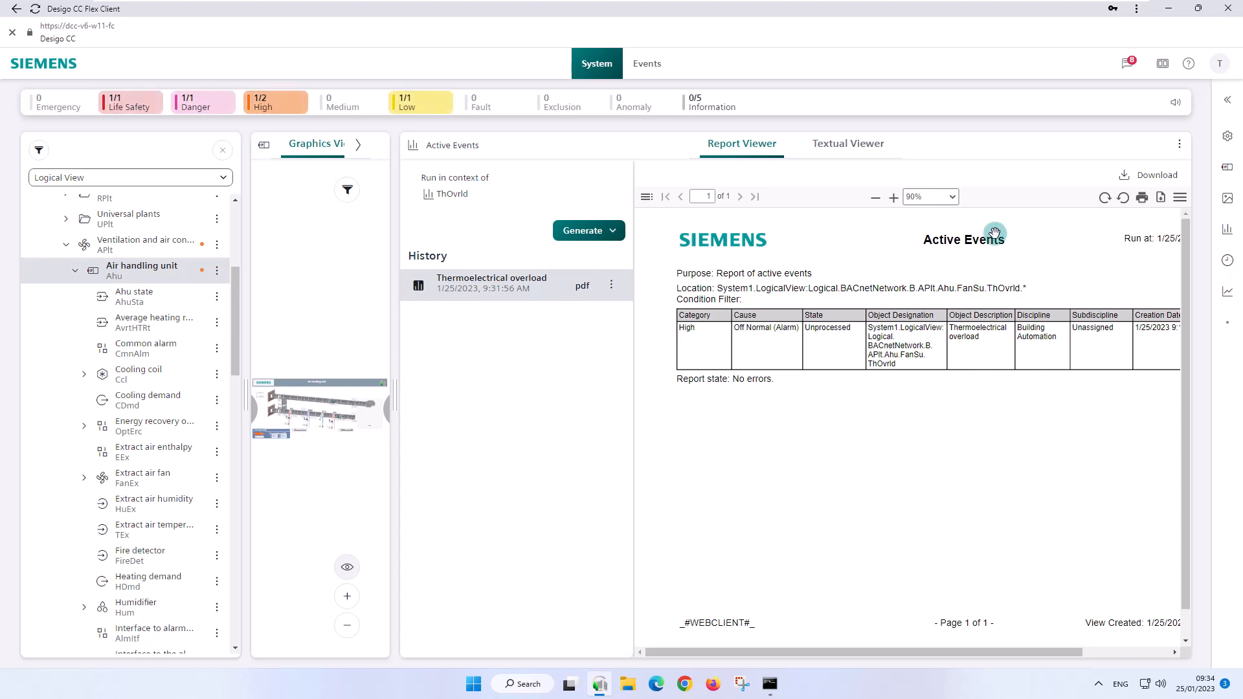
click(1227, 231)
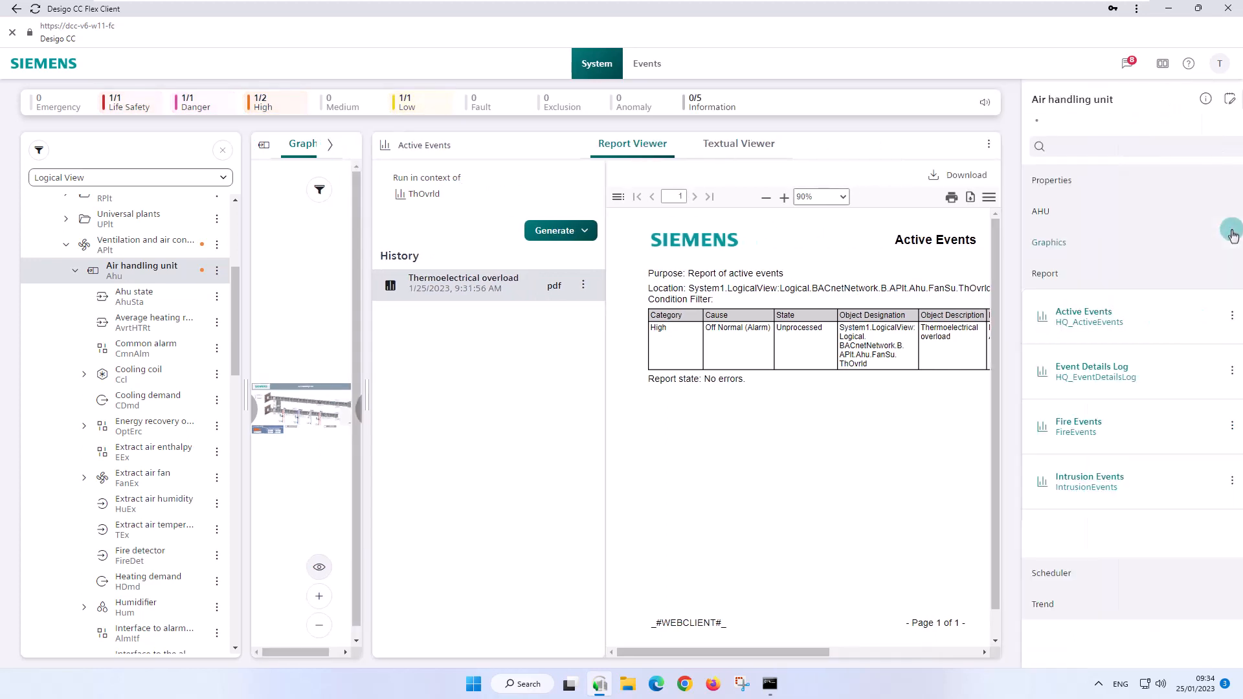
click(1056, 317)
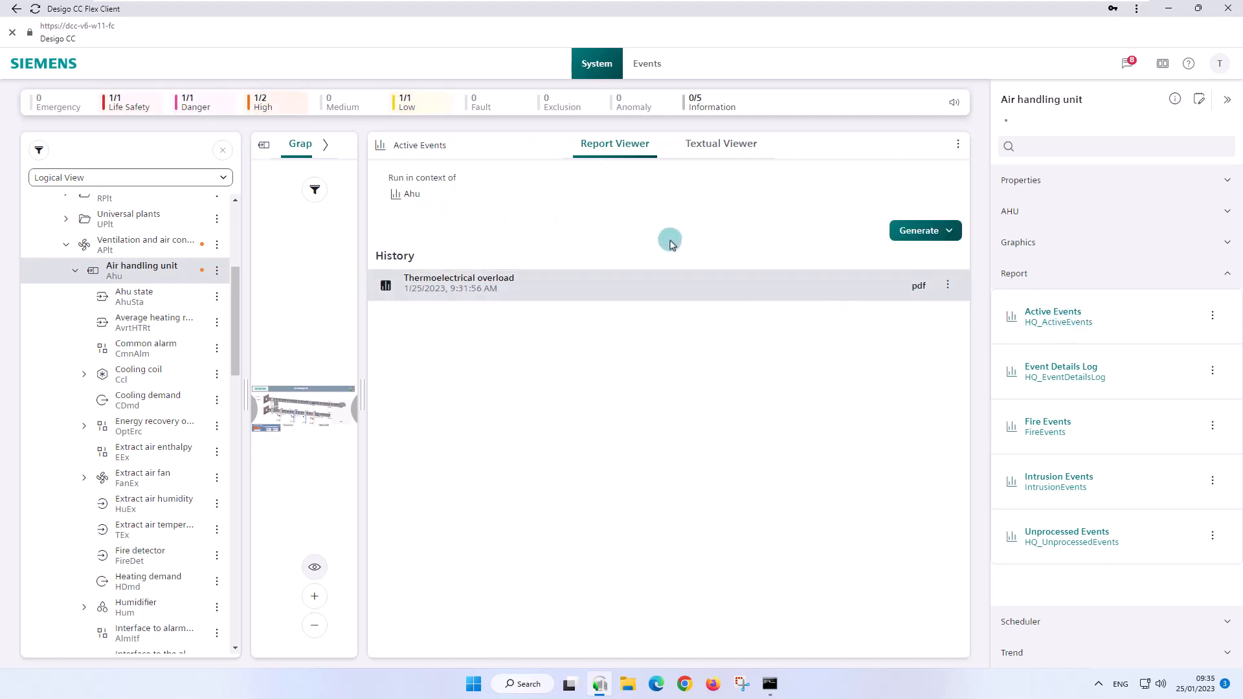
click(923, 231)
click(903, 254)
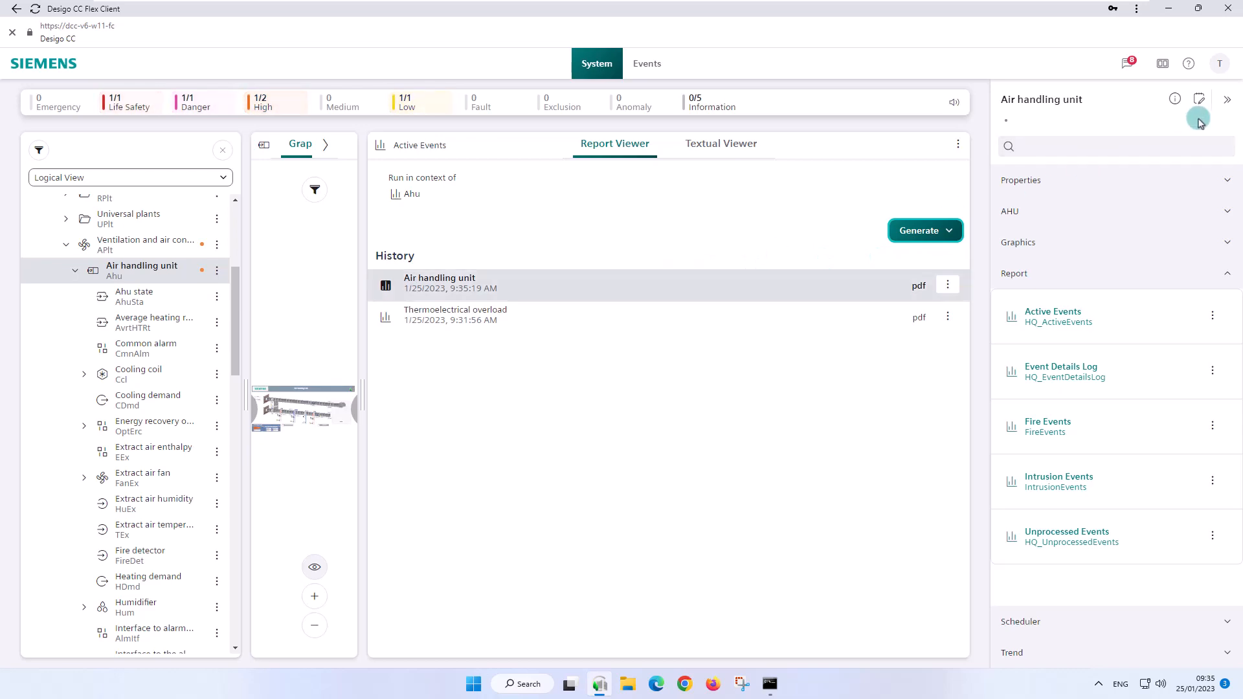
Step: Collapse the related items and examine the Air handling unit PDF at 90% zoom across to the creation times
click(1229, 101)
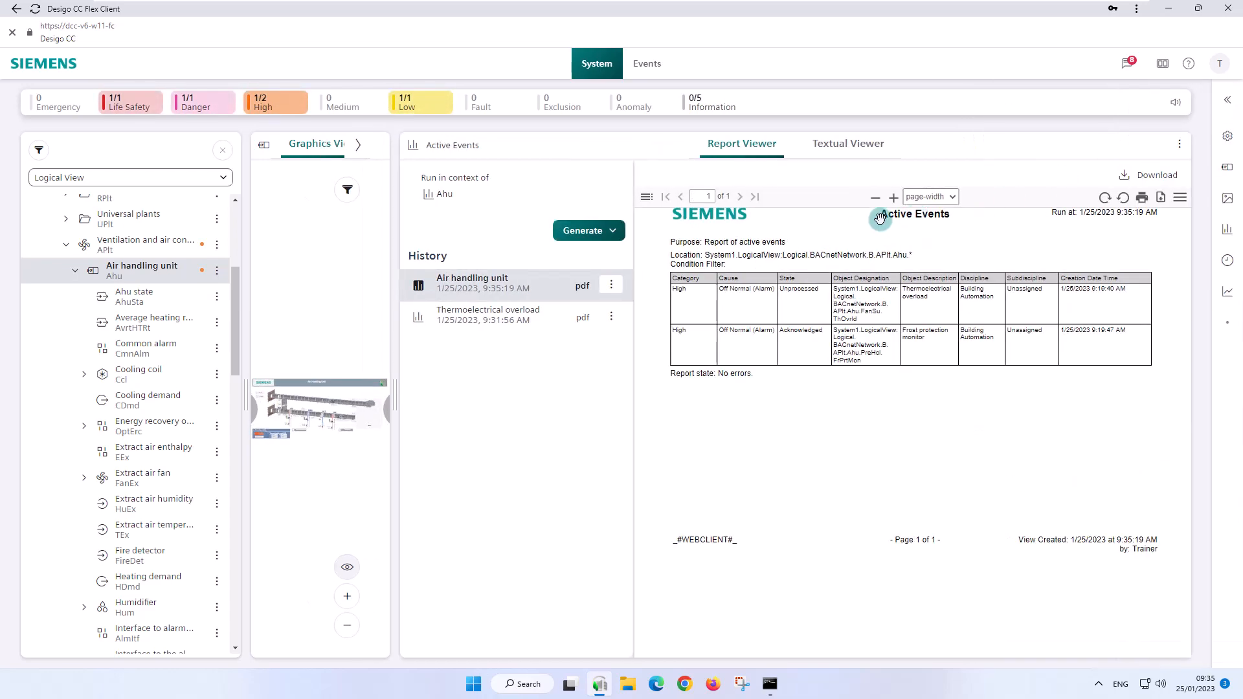
click(893, 200)
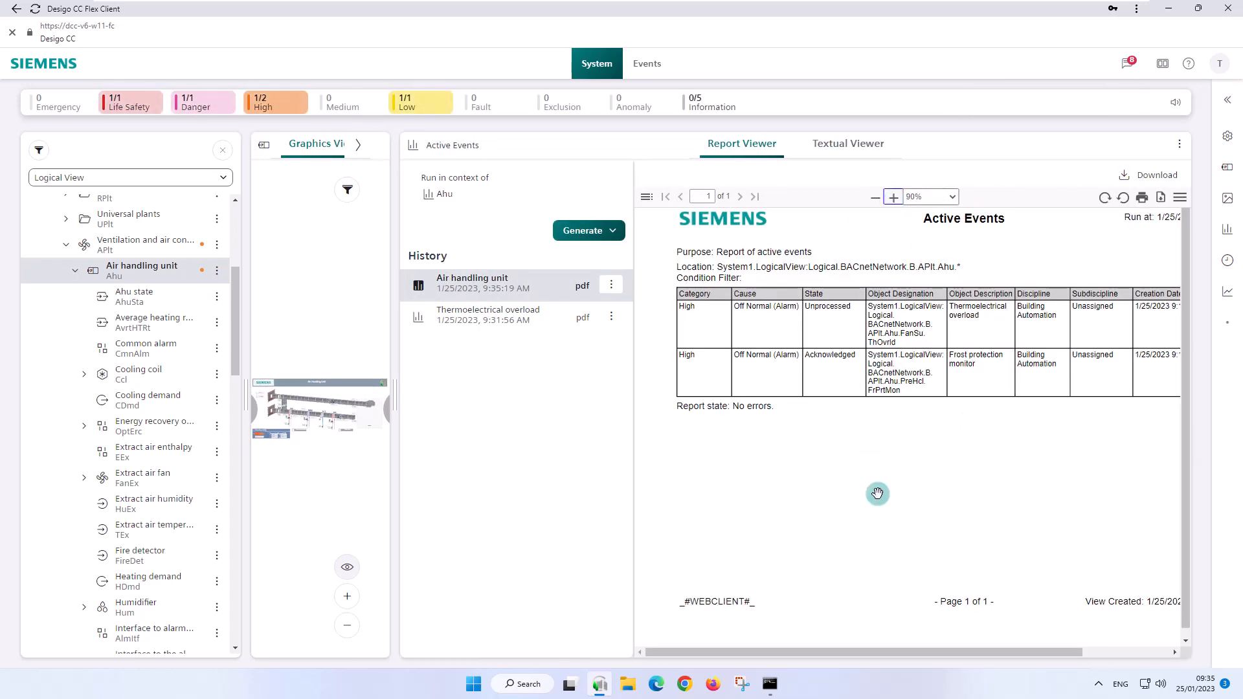
drag(913, 652, 934, 652)
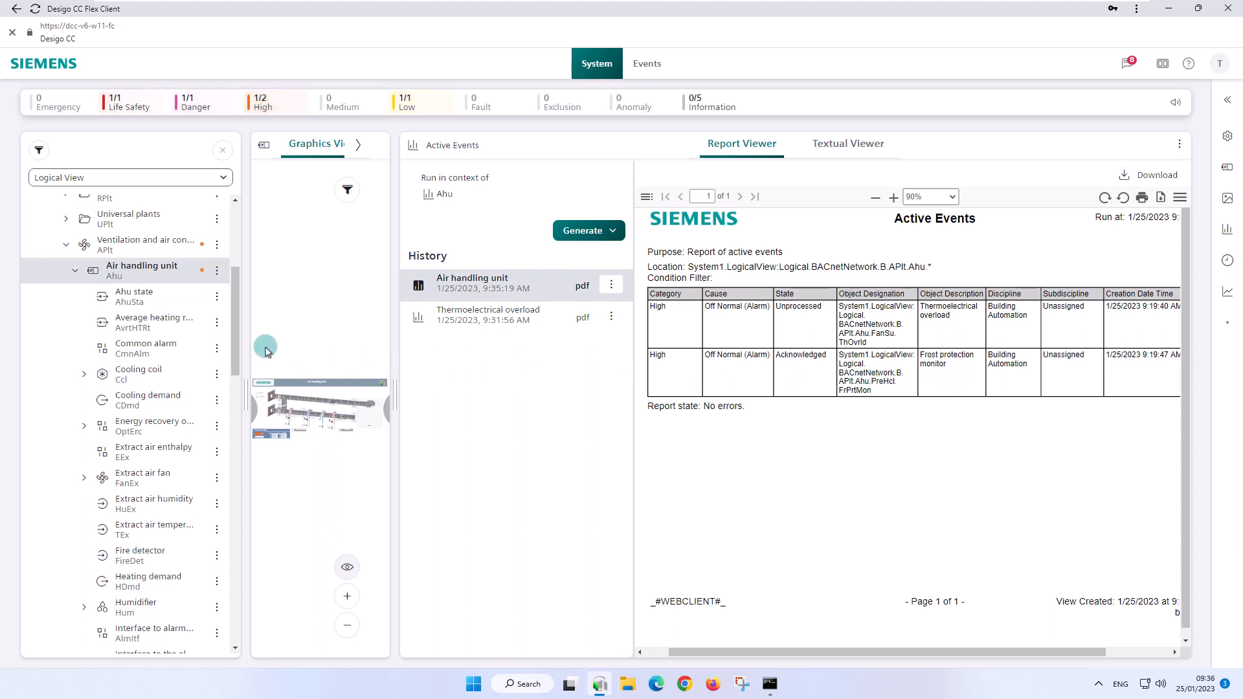
Step: Select the top-level Logical node and generate its related Active Events report as a PDF
drag(236, 295, 236, 220)
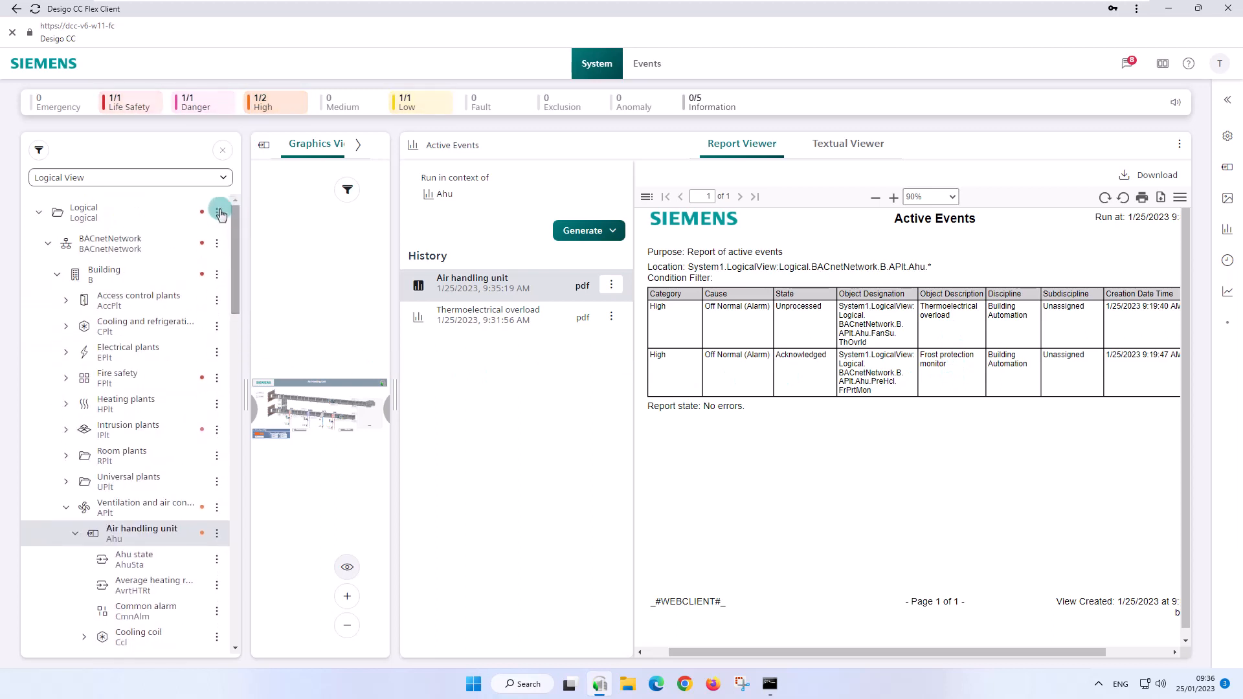
click(100, 213)
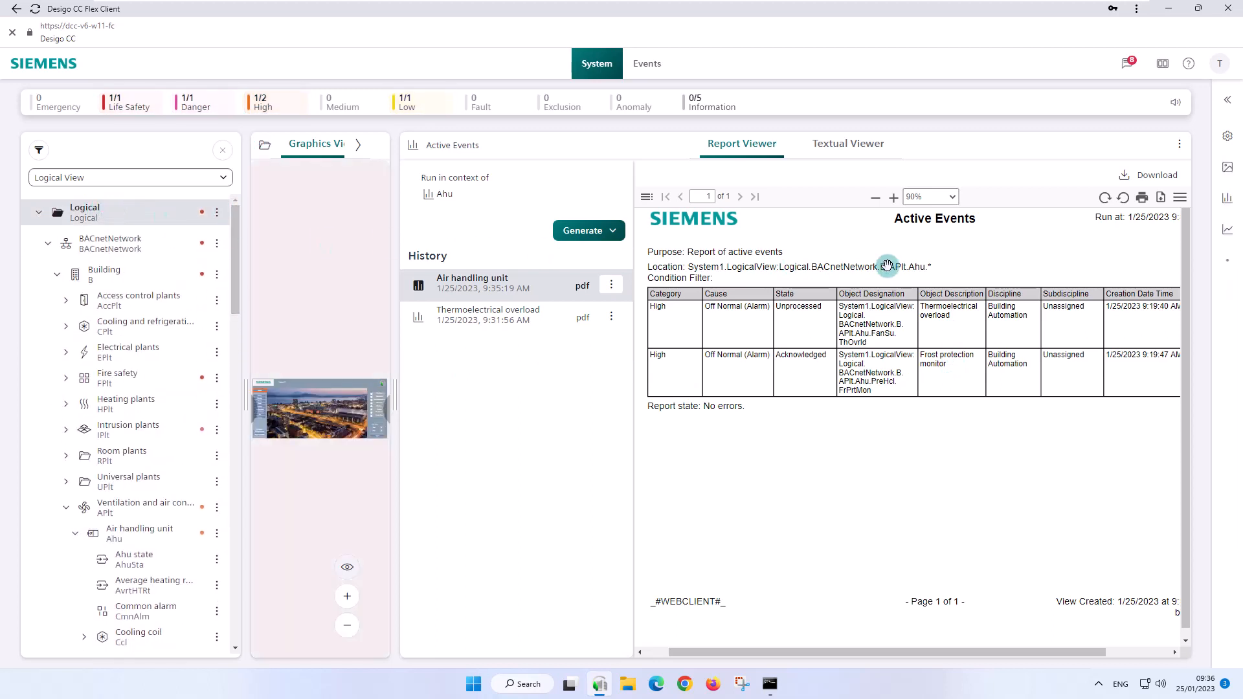
click(1230, 200)
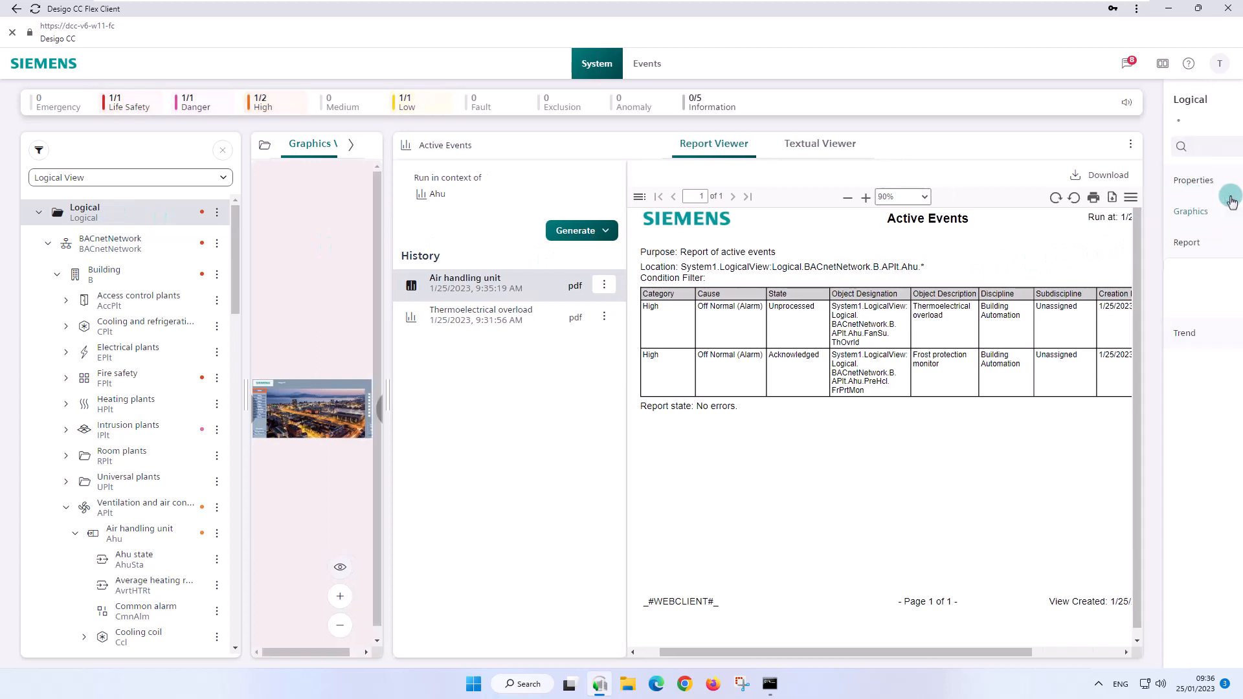
click(1055, 280)
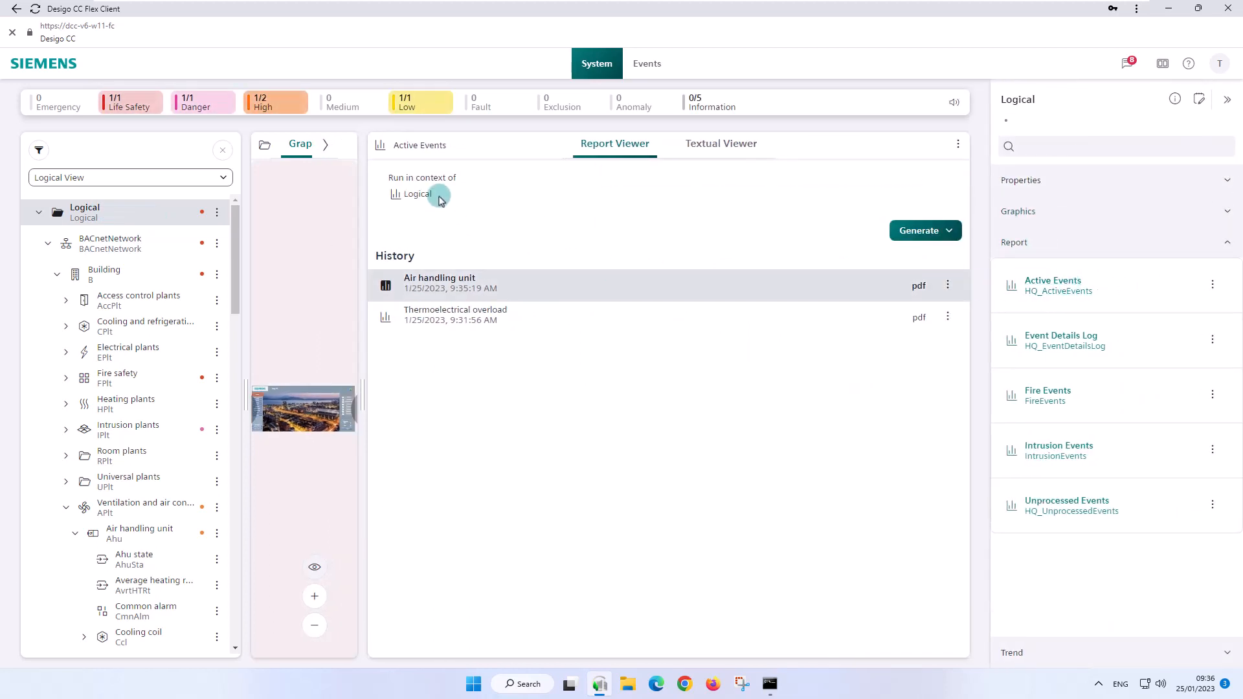
click(919, 231)
click(880, 252)
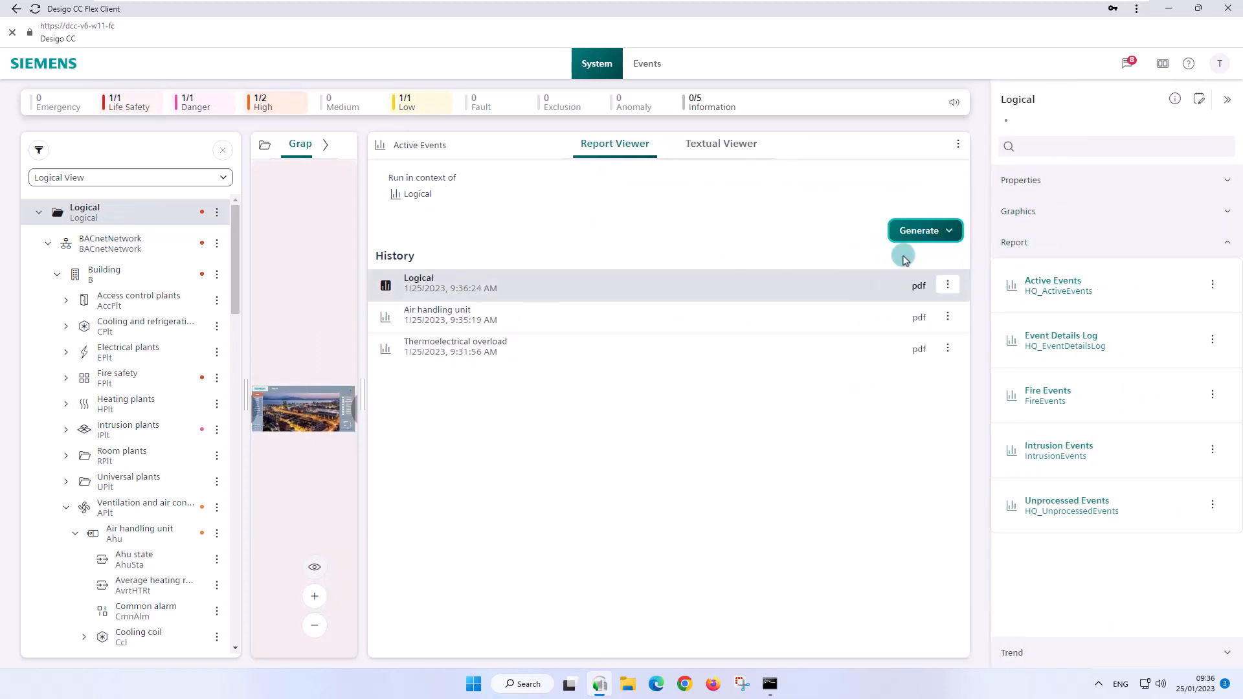
Step: Preview the Logical run at 100% zoom, read through its event table, and collapse the related items
click(672, 289)
click(649, 197)
click(651, 197)
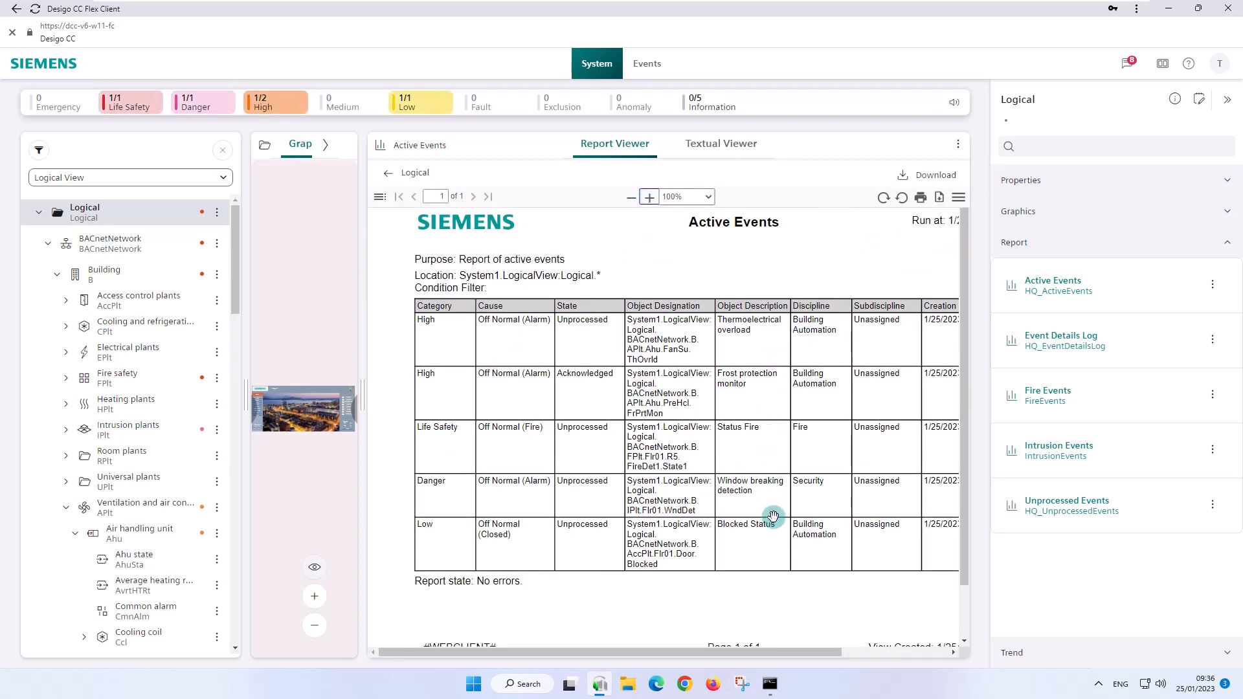
scroll(773, 516, down, 1)
click(1226, 99)
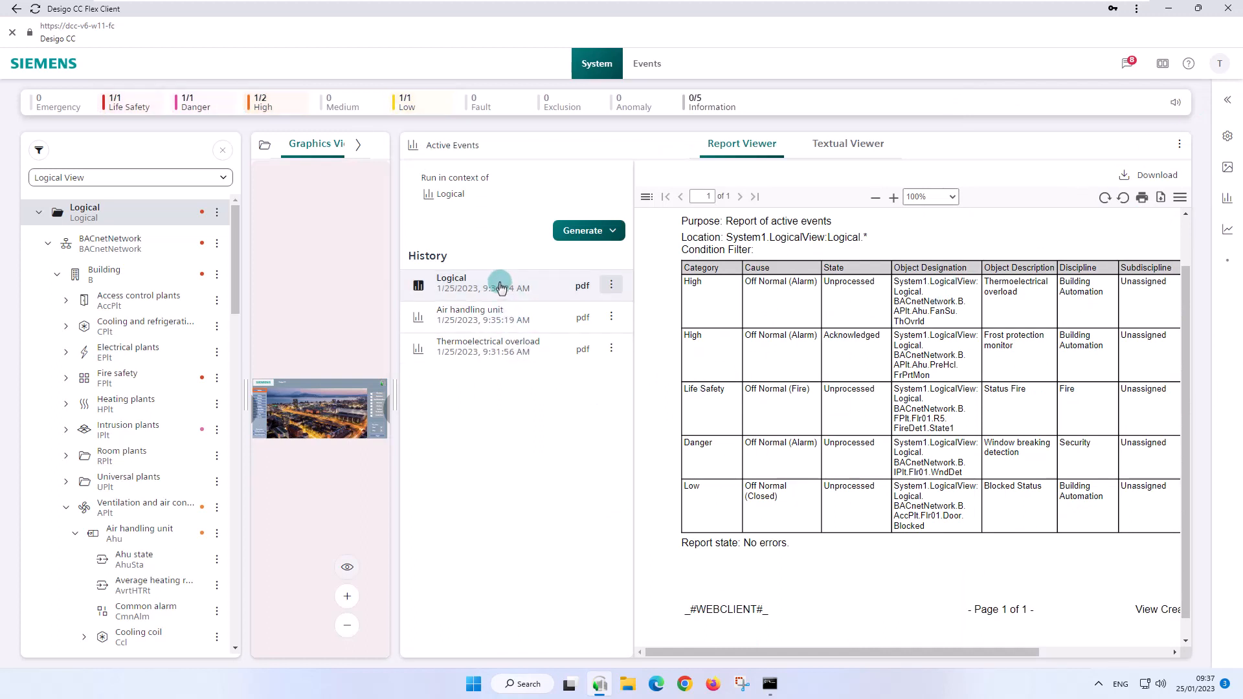
Step: Switch the preview through the Air handling unit and Thermoelectrical overload runs, and return to the Logical run
click(504, 317)
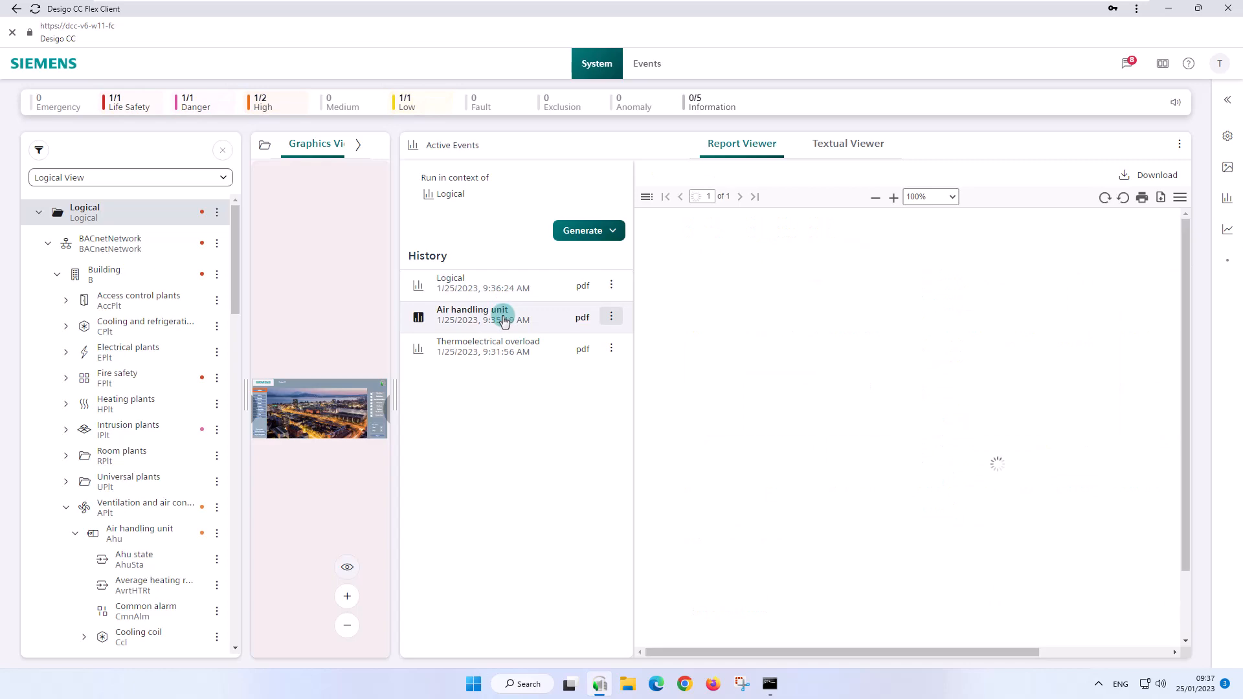
click(504, 350)
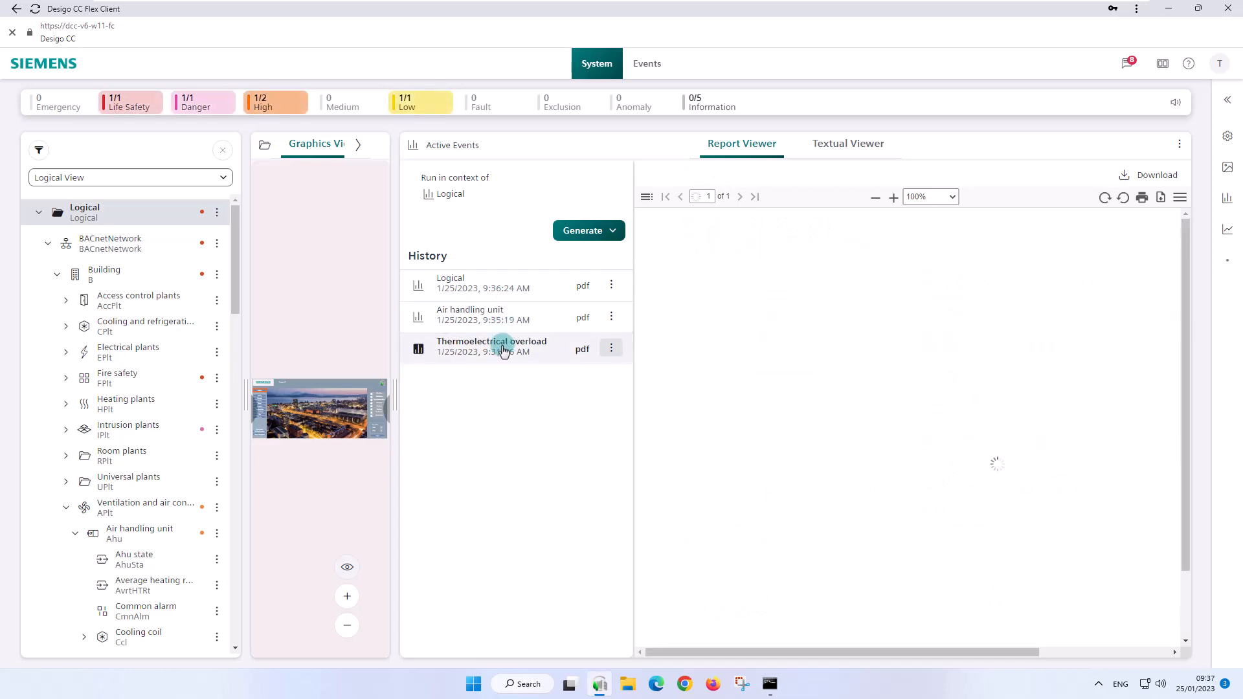
click(492, 289)
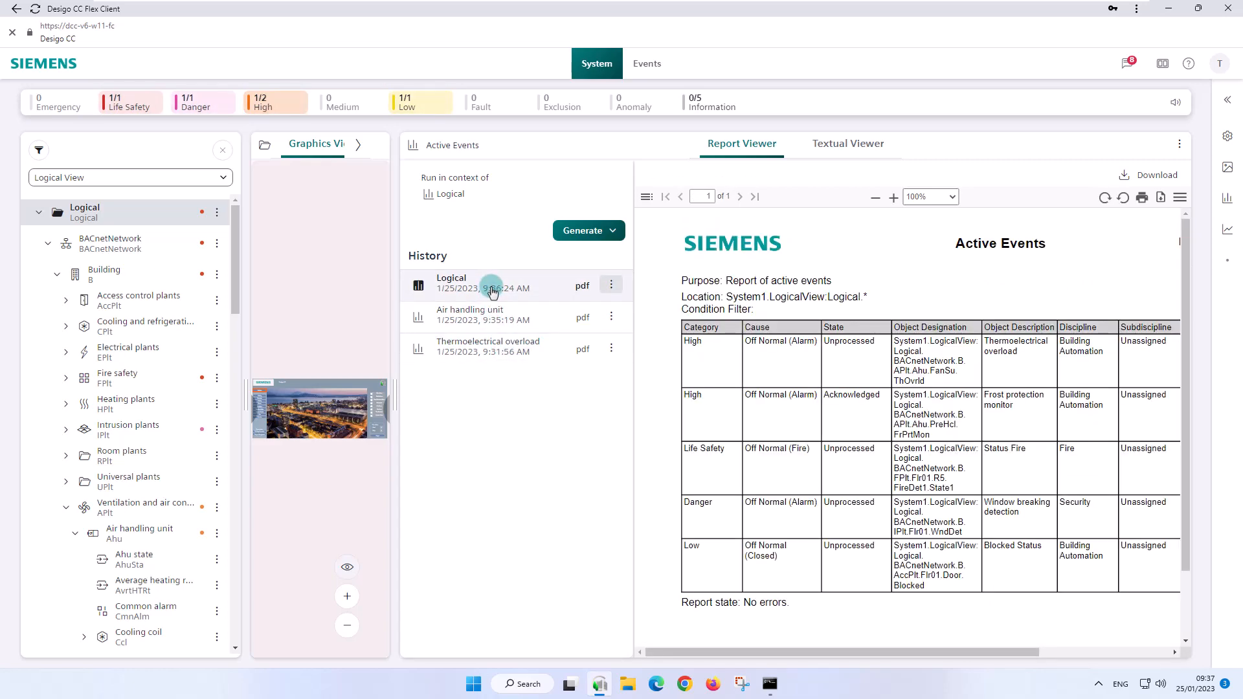
Step: Open the online help and go to the Reports topic under Operating Step-by-Step
click(1189, 64)
click(1144, 90)
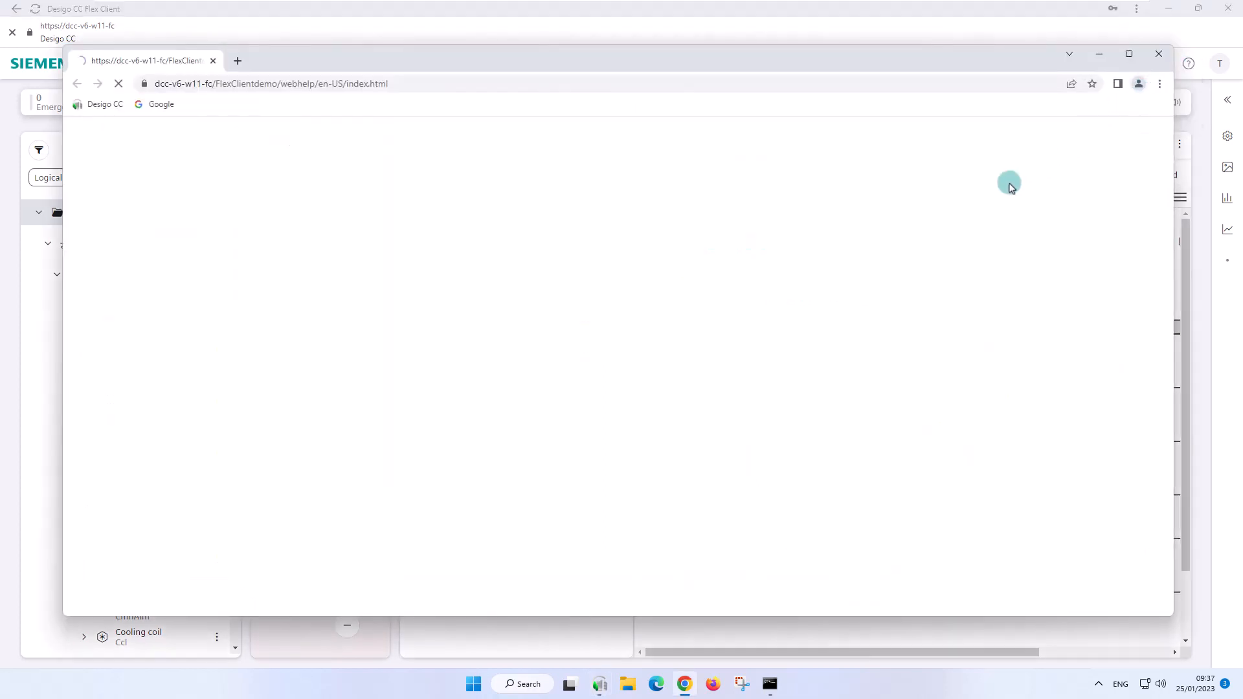
click(736, 348)
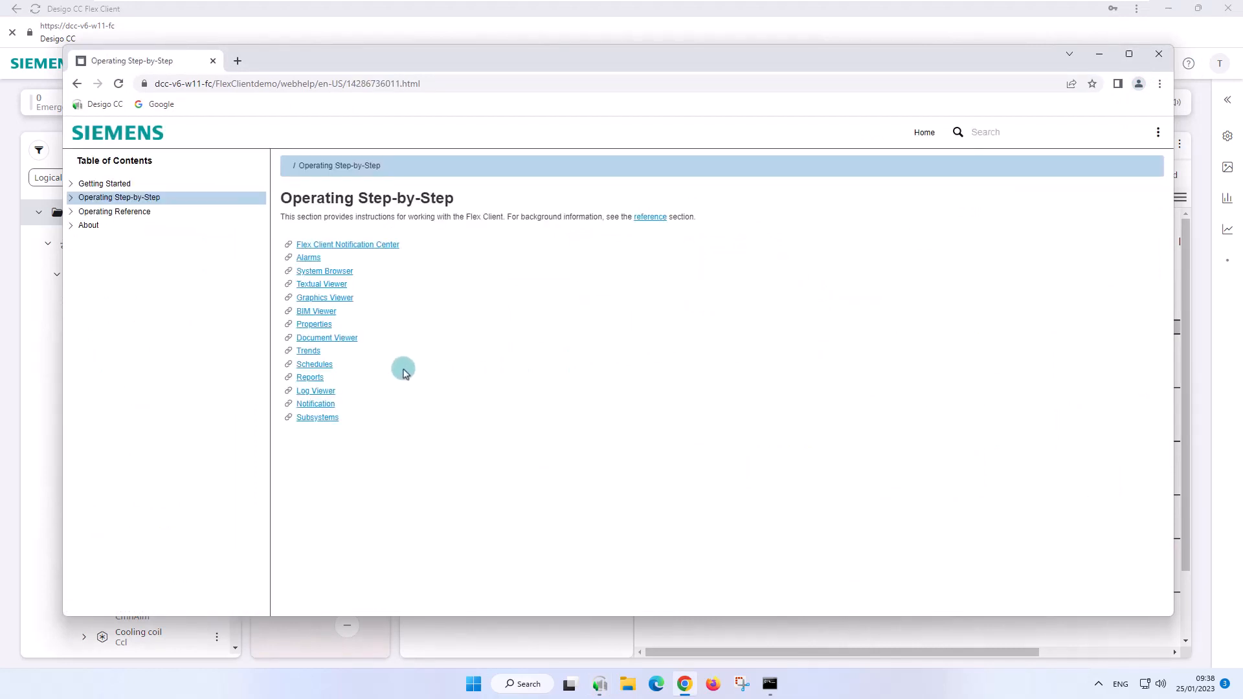
click(314, 378)
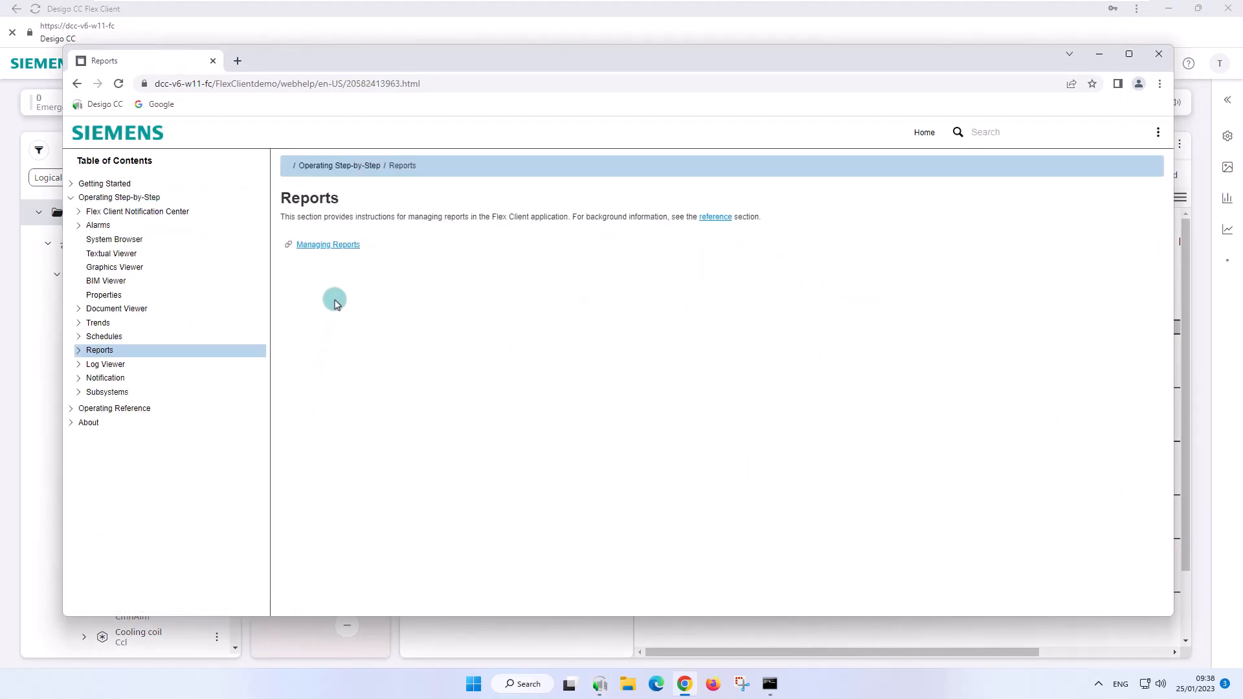
Step: View the Managing Reports help topic, and open and read through Report Viewer Workspace in the Reports section of Operating Reference
click(336, 250)
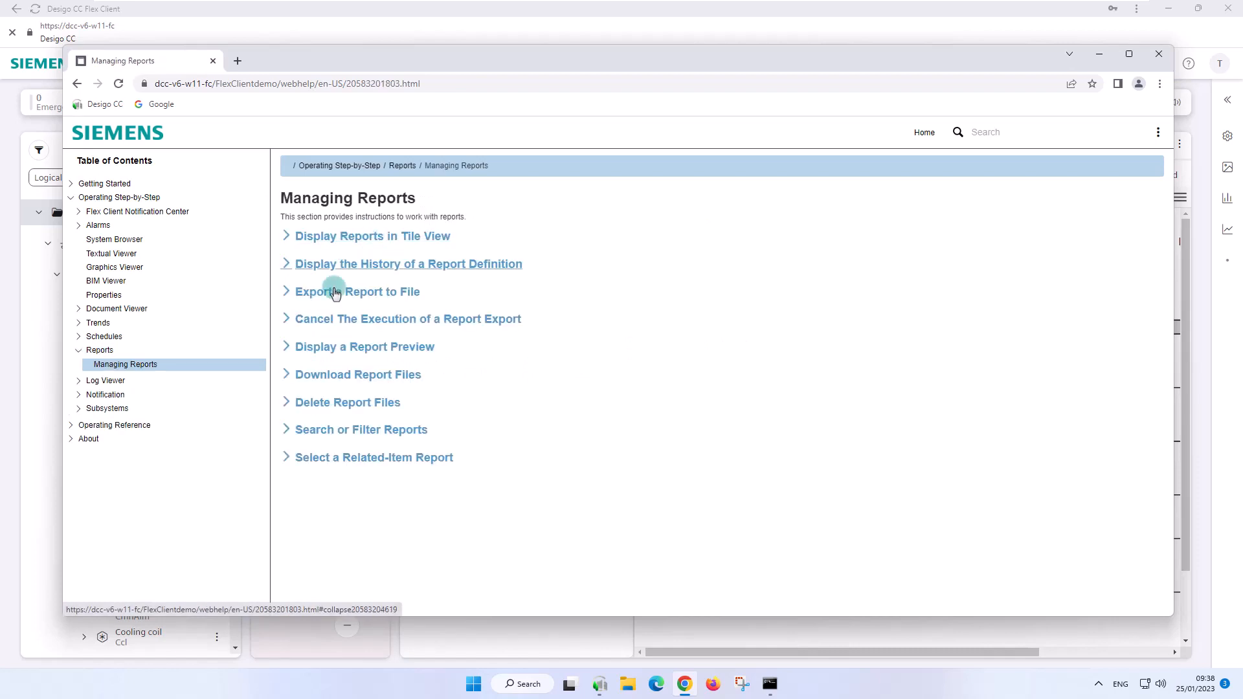
click(71, 424)
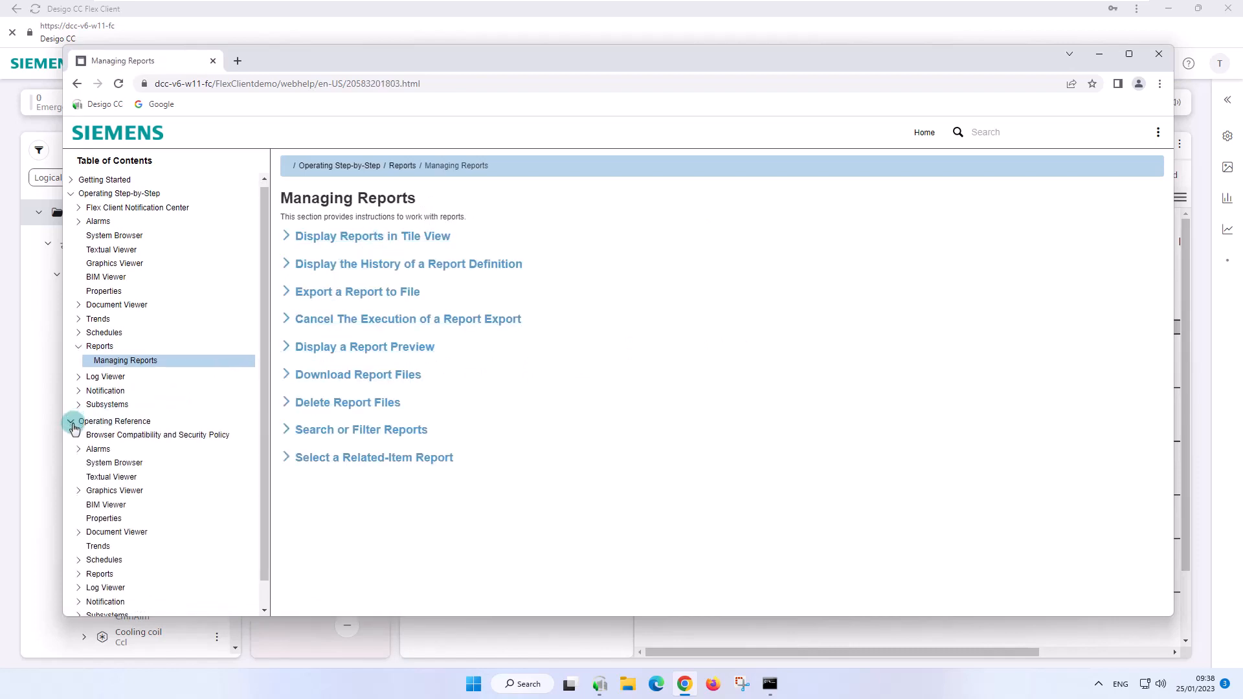
scroll(73, 426, down, 1)
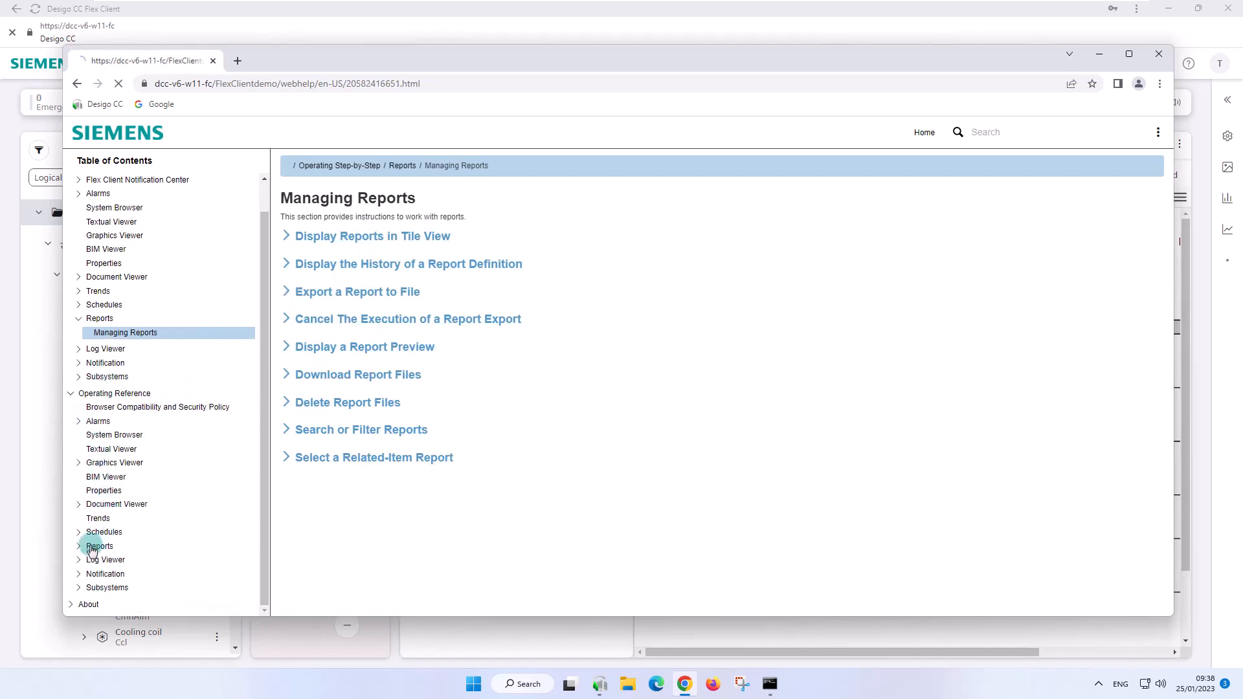
click(359, 331)
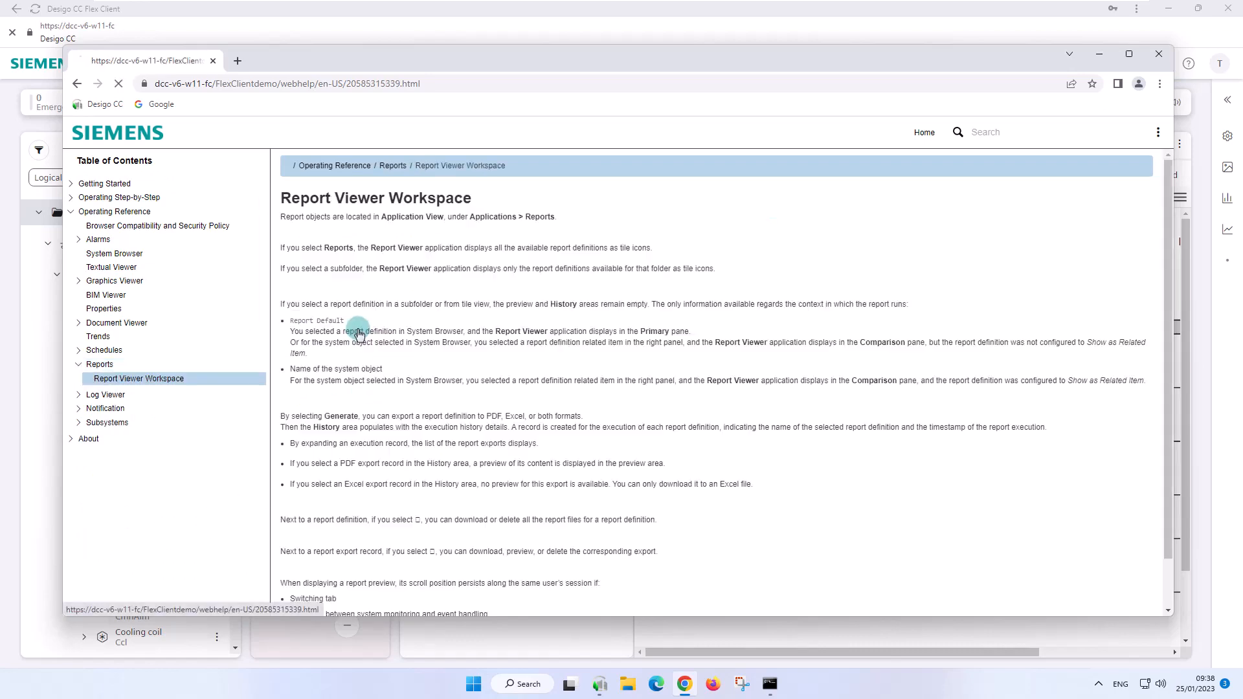
scroll(665, 365, down, 20)
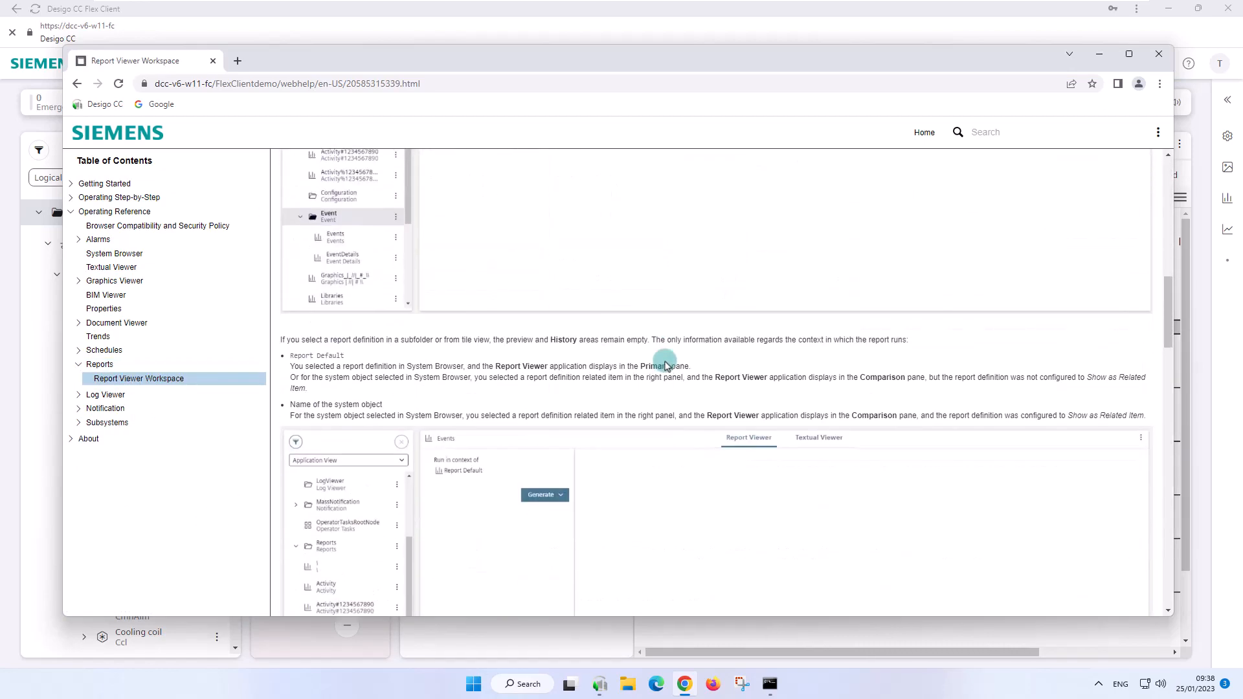
scroll(665, 364, down, 10)
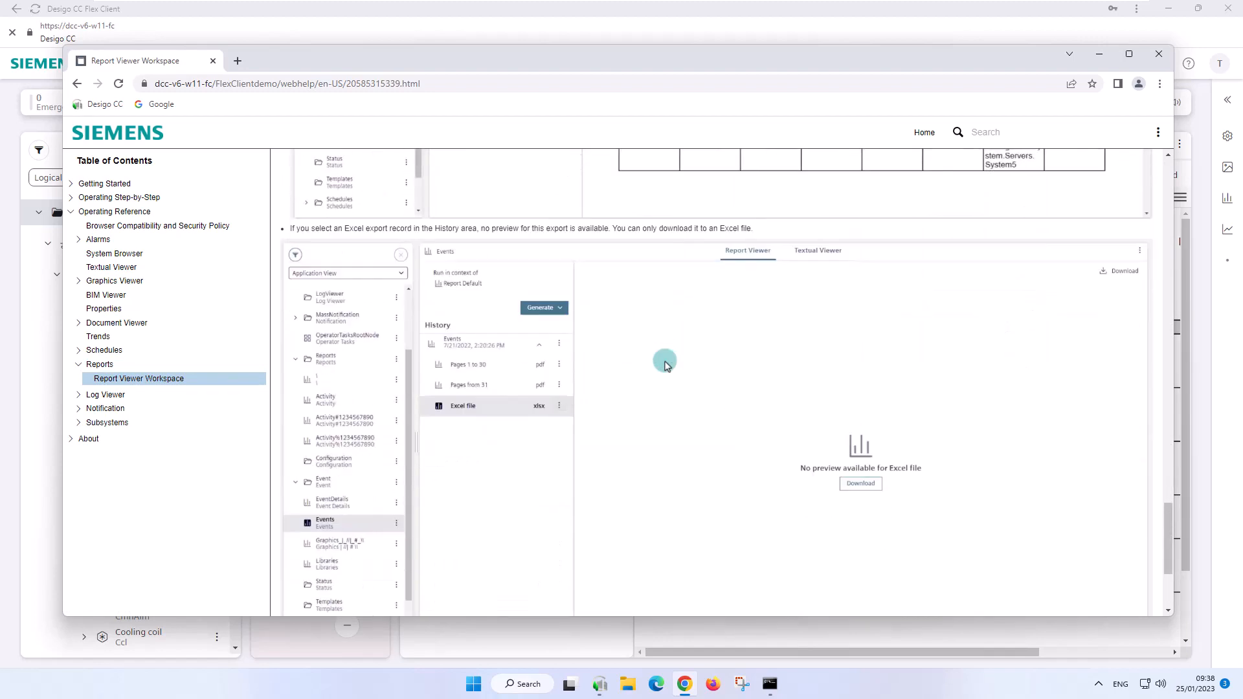